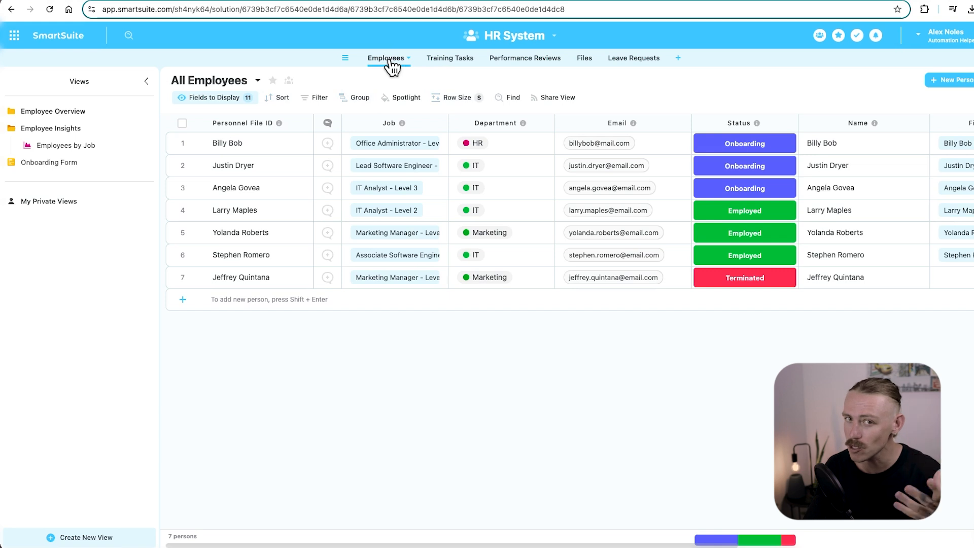
Collapse Employee Insights, browse the Employee Overview views ending on Current Employee Files, then begin a new view.
{"action": "left_click", "coordinate": [14, 128]}
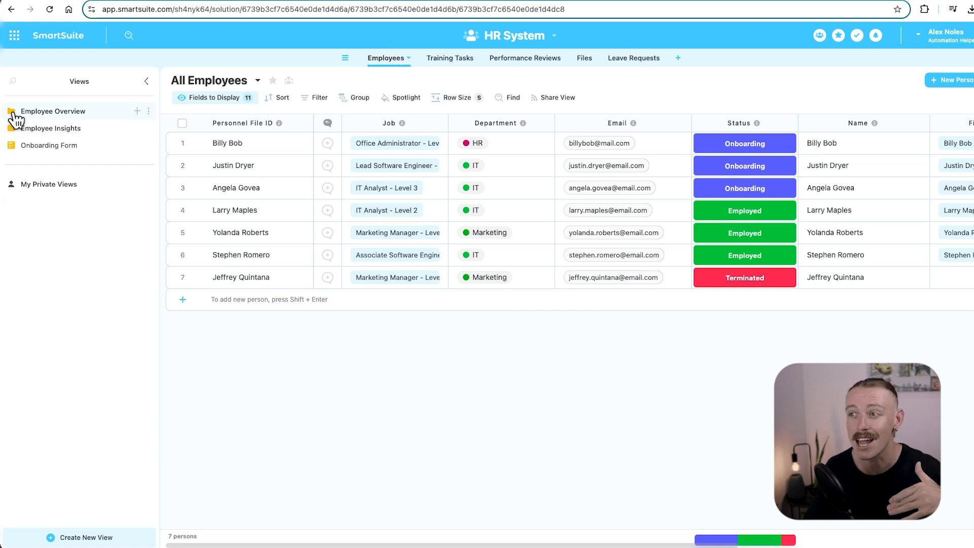
{"action": "left_click", "coordinate": [15, 112]}
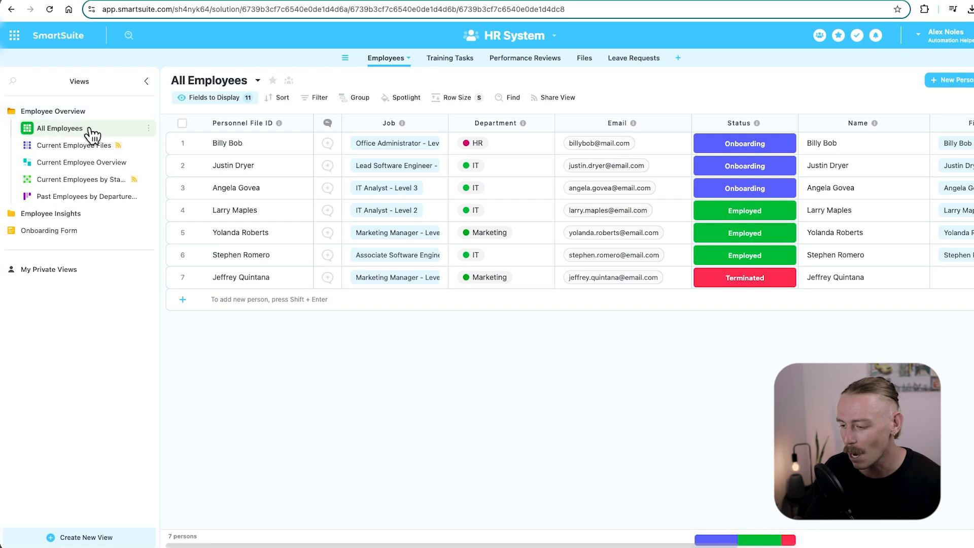
{"action": "left_click", "coordinate": [135, 167]}
{"action": "left_click", "coordinate": [130, 146]}
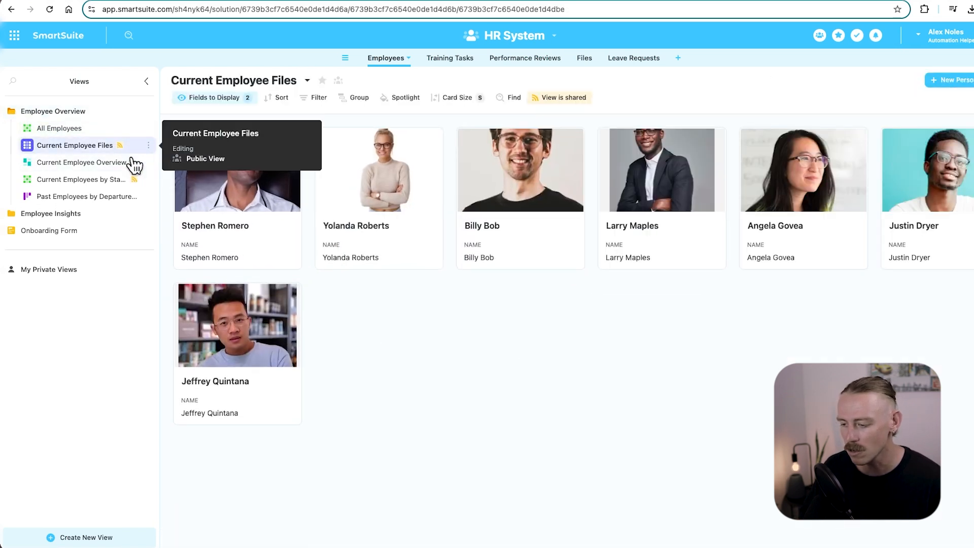
{"action": "left_click", "coordinate": [92, 199]}
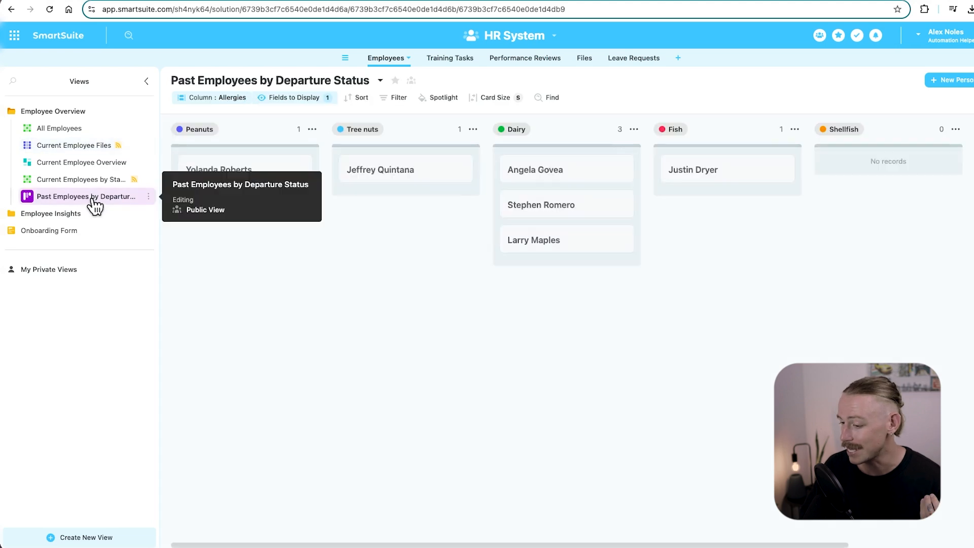
{"action": "left_click", "coordinate": [91, 148]}
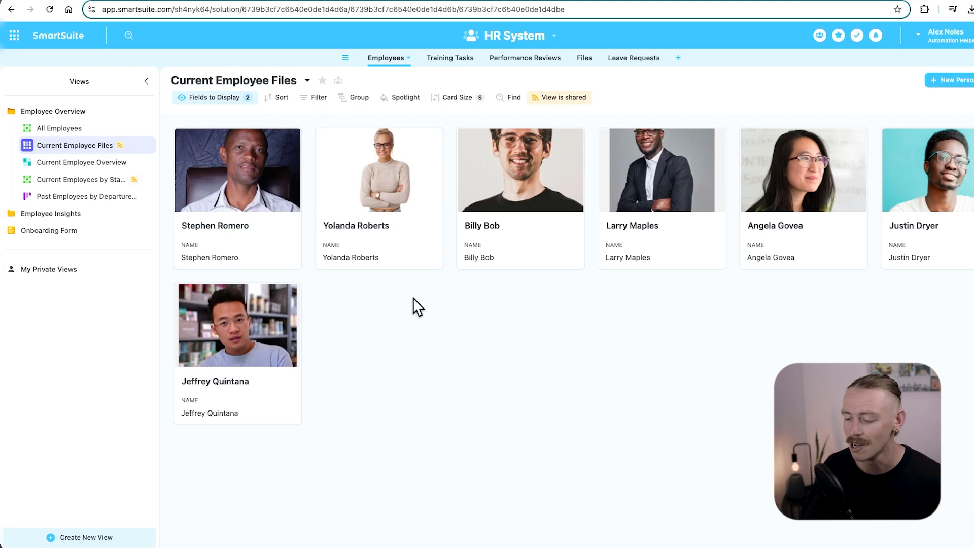
{"action": "left_click", "coordinate": [94, 538]}
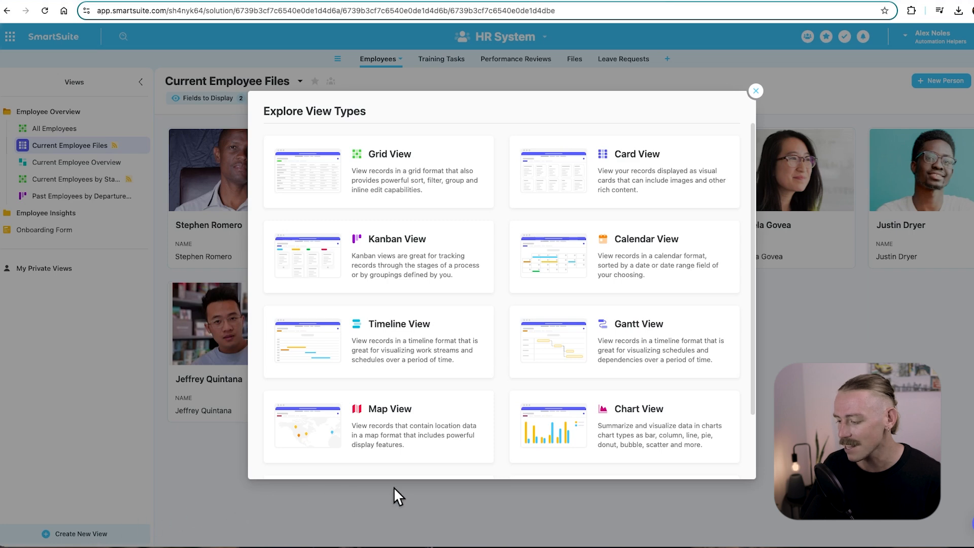
Create a Form view named 'Onboarding Form' on the Employees table.
{"action": "scroll", "coordinate": [593, 463], "scroll_direction": "down", "scroll_amount": 2}
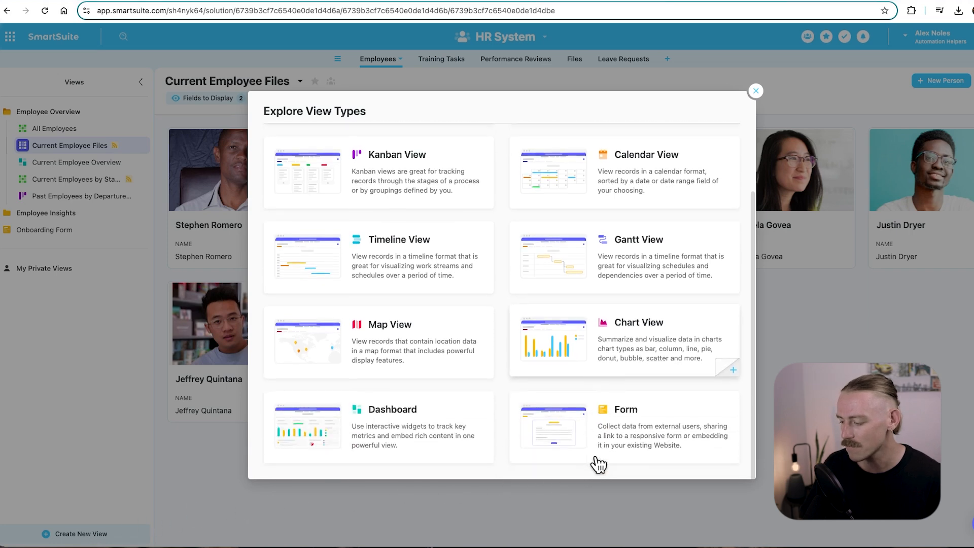
{"action": "left_click", "coordinate": [650, 434]}
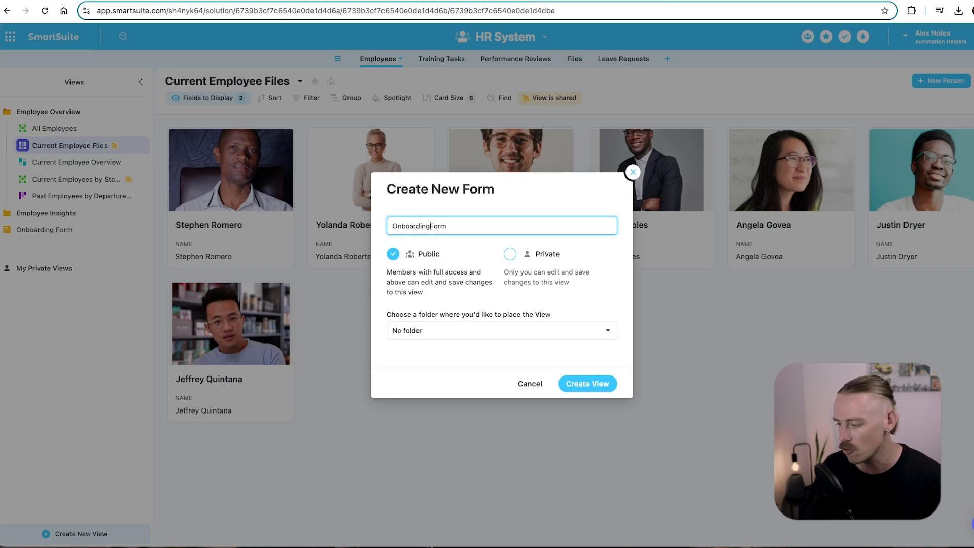
{"action": "key", "text": "Return"}
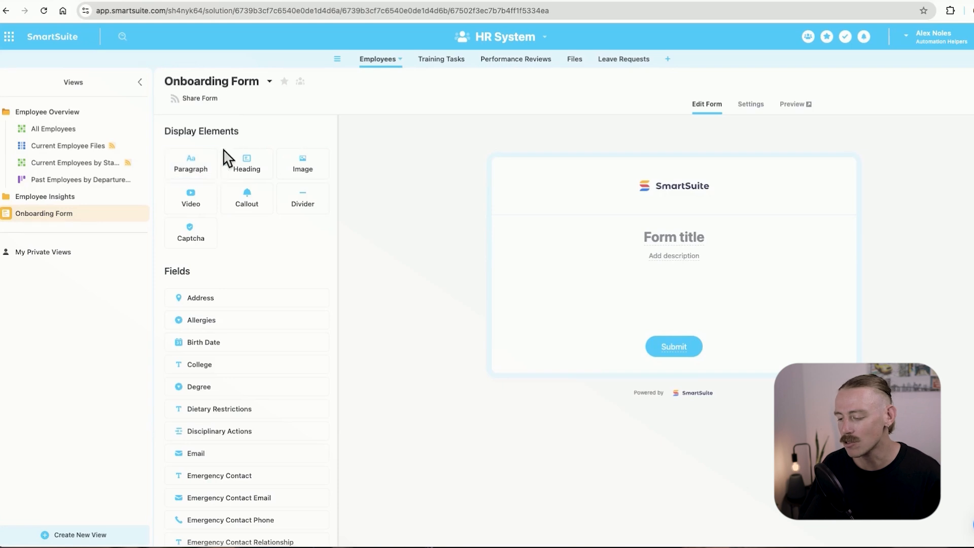
Add Name, Email and Phone fields, title the form 'Welcome!' and preview it.
{"action": "scroll", "coordinate": [251, 142], "scroll_direction": "down", "scroll_amount": 1}
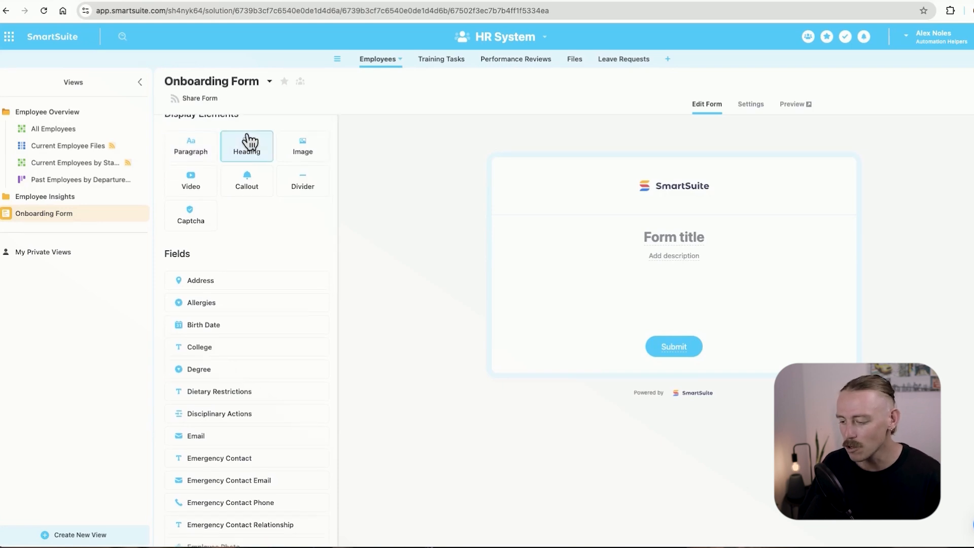
{"action": "scroll", "coordinate": [248, 203], "scroll_direction": "down", "scroll_amount": 3}
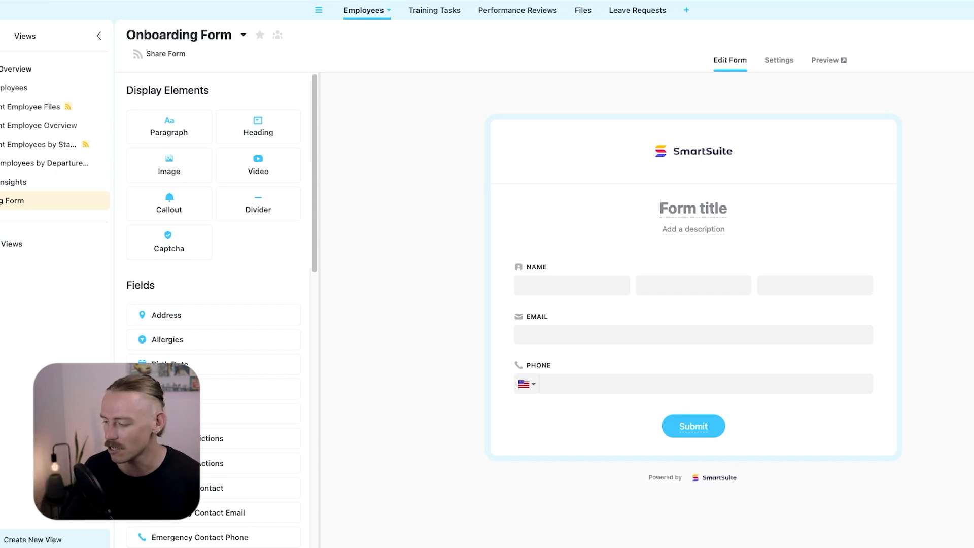
{"action": "type", "text": "Onboardin"}
{"action": "key", "text": "BackSpace"}
{"action": "key", "text": "BackSpace"}
{"action": "key", "text": "BackSpace"}
{"action": "key", "text": "BackSpace"}
{"action": "key", "text": "BackSpace"}
{"action": "key", "text": "BackSpace"}
{"action": "key", "text": "BackSpace"}
{"action": "key", "text": "BackSpace"}
{"action": "key", "text": "BackSpace"}
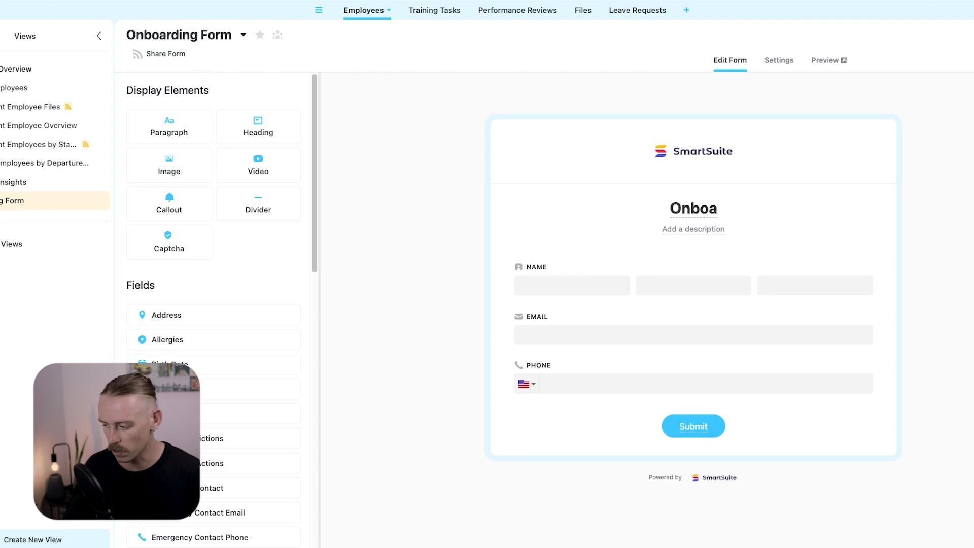
{"action": "type", "text": "Welcome!"}
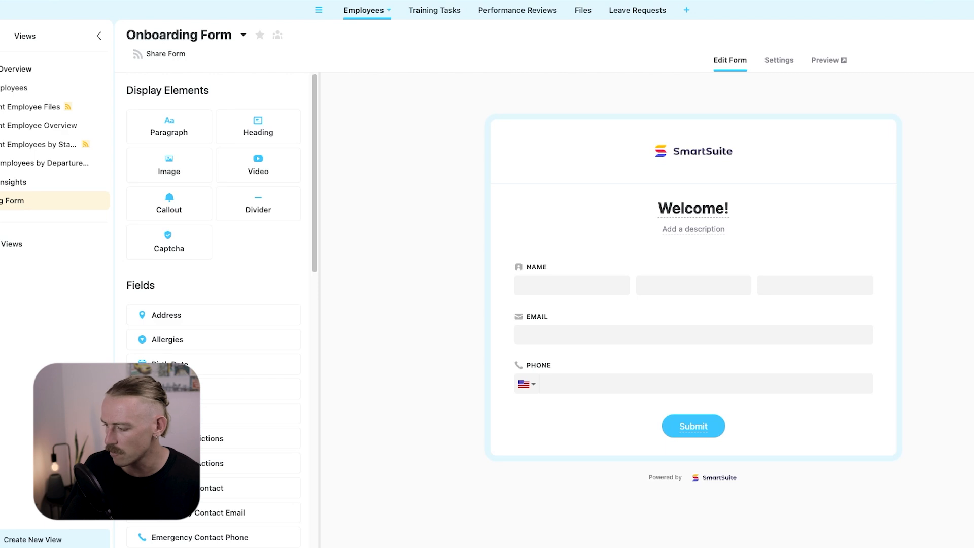
{"action": "left_click", "coordinate": [829, 61]}
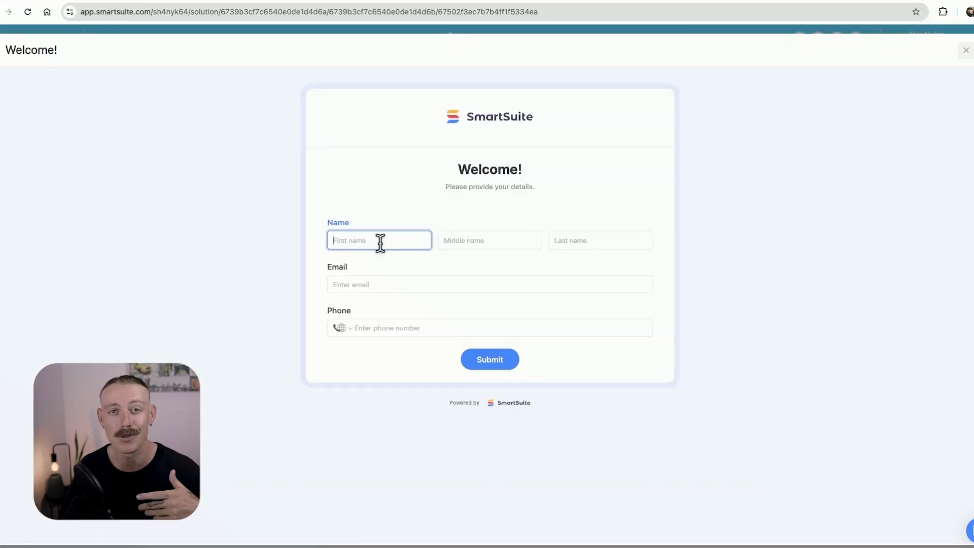
Submit a test response with a last name and email address, then close the preview.
{"action": "key", "text": "Tab"}
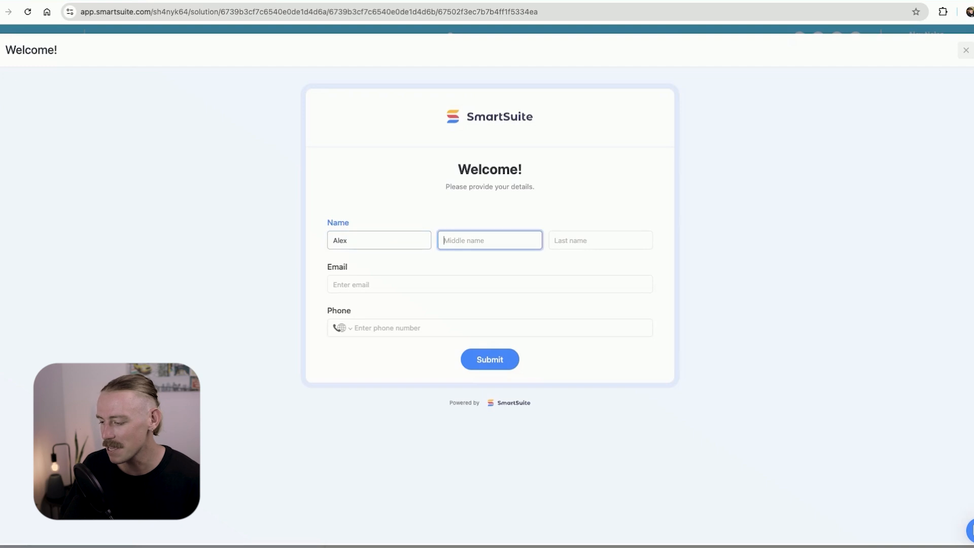
{"action": "key", "text": "Tab"}
{"action": "type", "text": "Nol"}
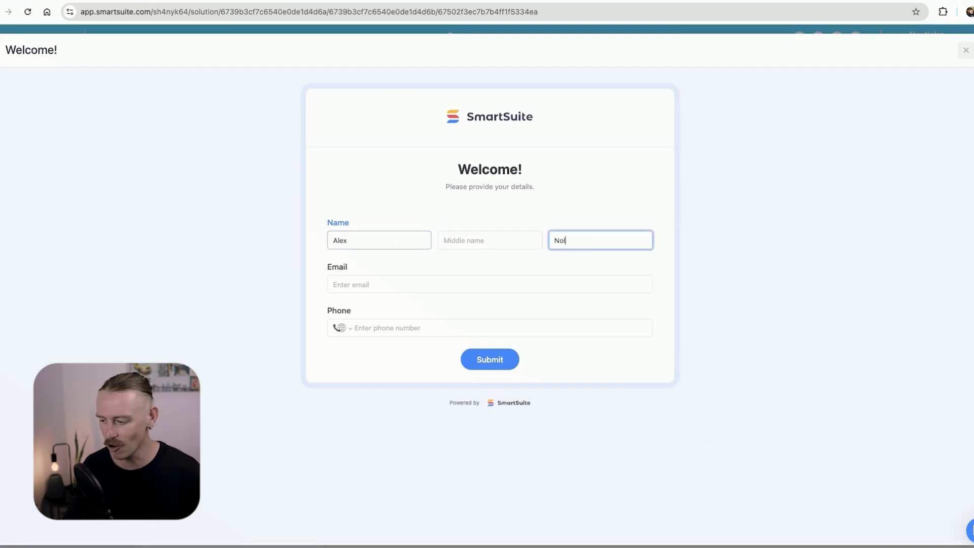
{"action": "type", "text": "es"}
{"action": "key", "text": "Tab"}
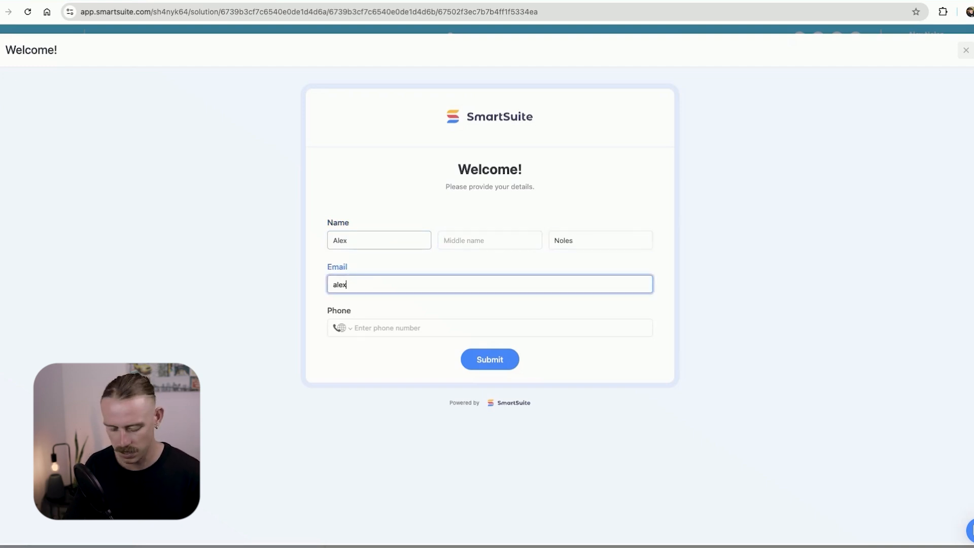
{"action": "key", "text": "Return"}
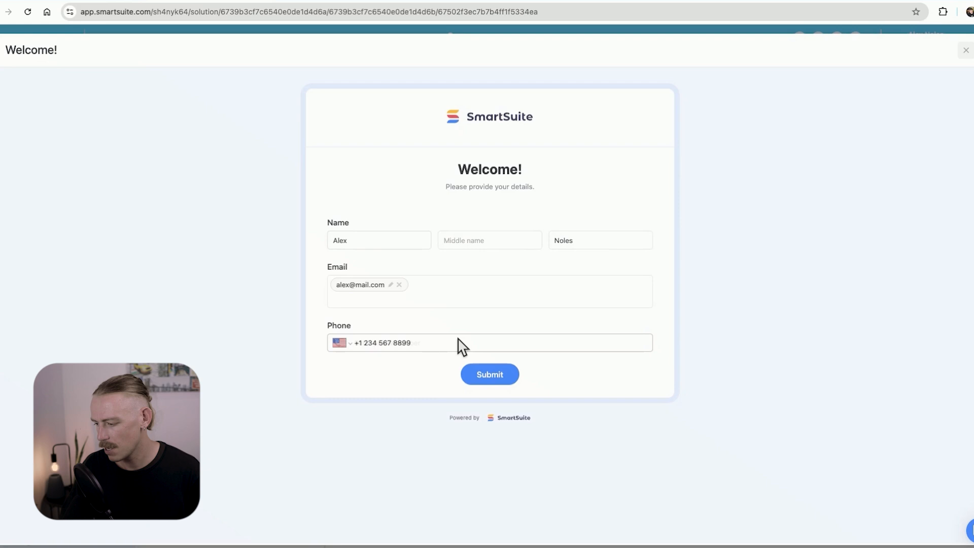
{"action": "left_click", "coordinate": [505, 380]}
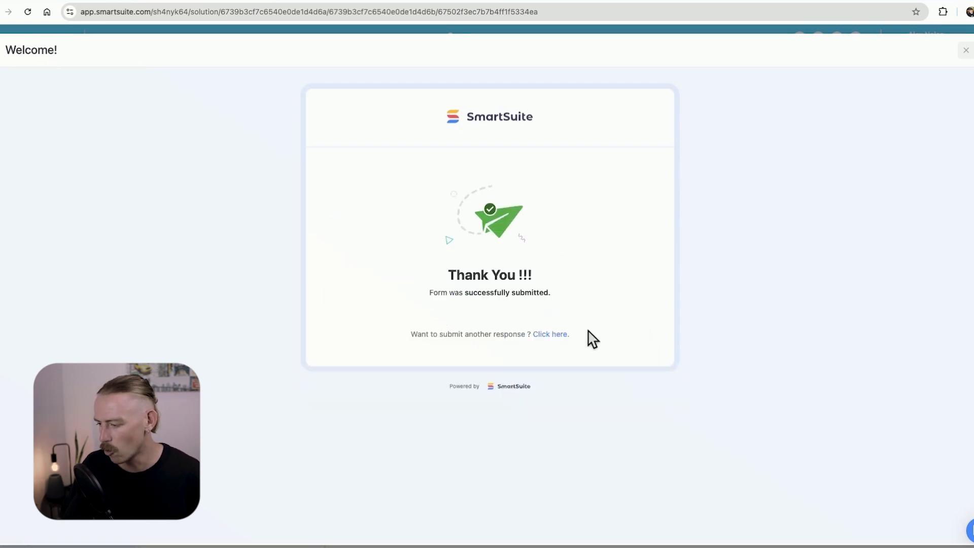
{"action": "left_click", "coordinate": [966, 51]}
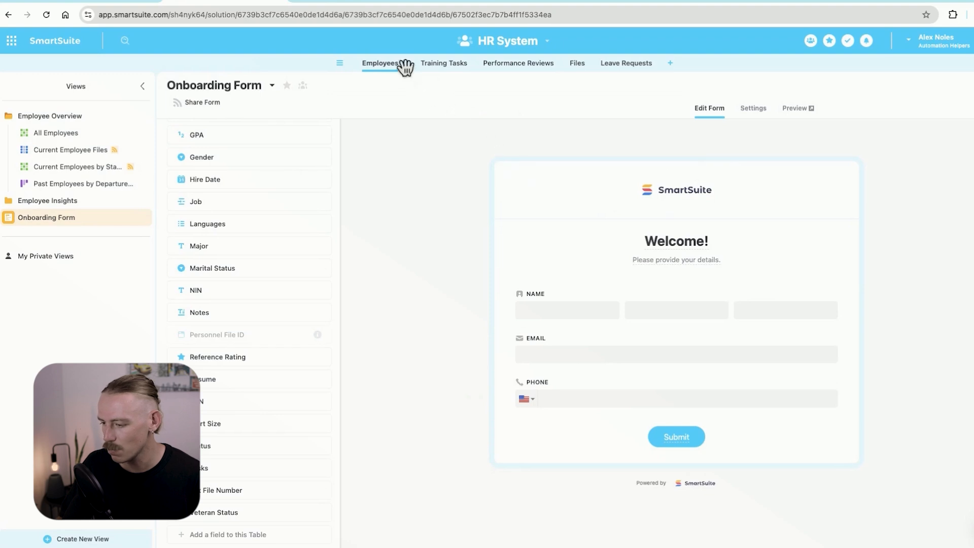
Open the Employees table's options.
{"action": "left_click", "coordinate": [403, 66]}
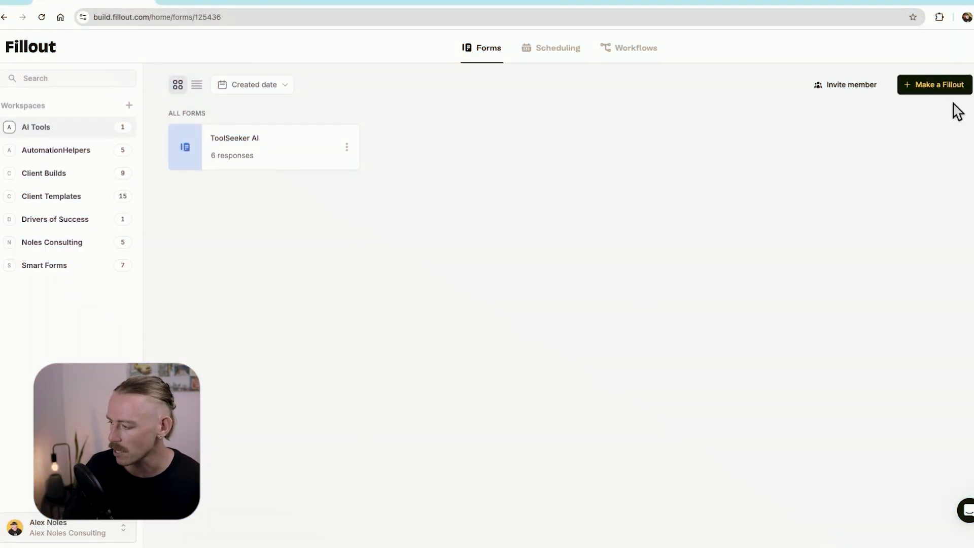
Create a Fillout form from the 'onboard' search's Employee Onboarding Form template and show its integrations.
{"action": "left_click", "coordinate": [952, 91]}
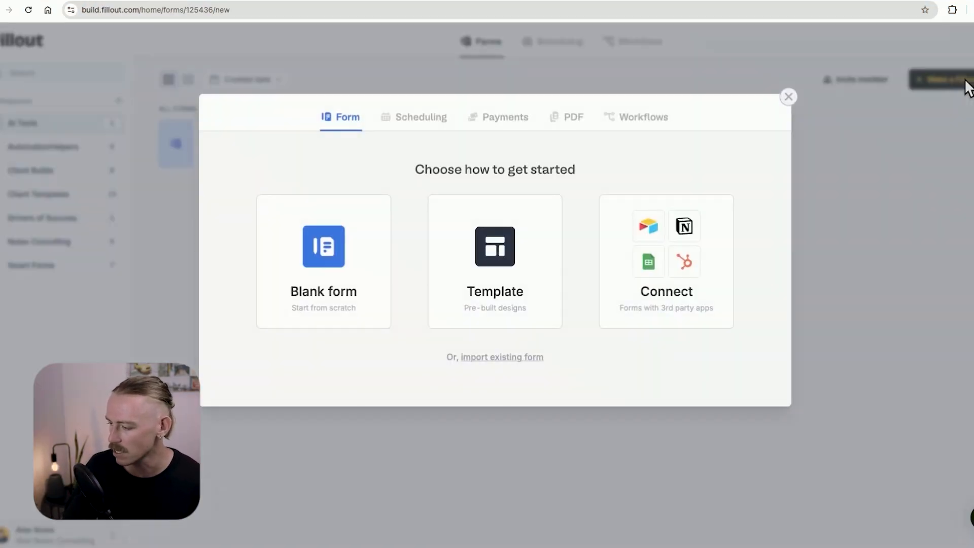
{"action": "left_click", "coordinate": [504, 287]}
{"action": "left_click", "coordinate": [289, 128]}
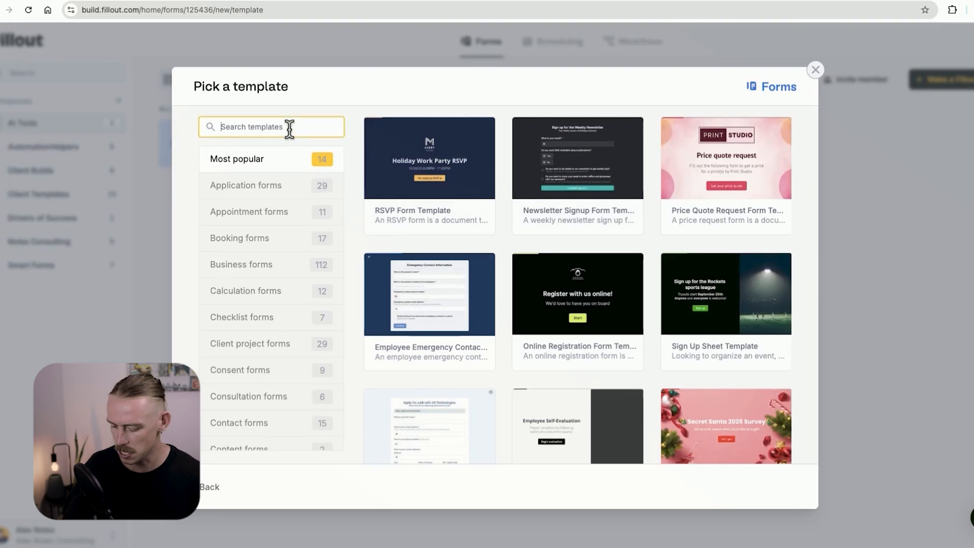
{"action": "type", "text": "onboard"}
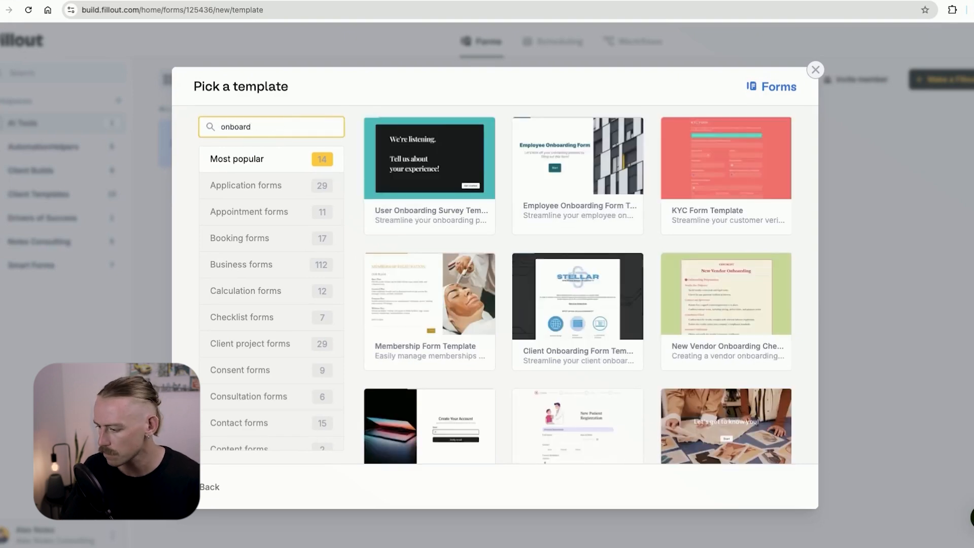
{"action": "left_click", "coordinate": [563, 175]}
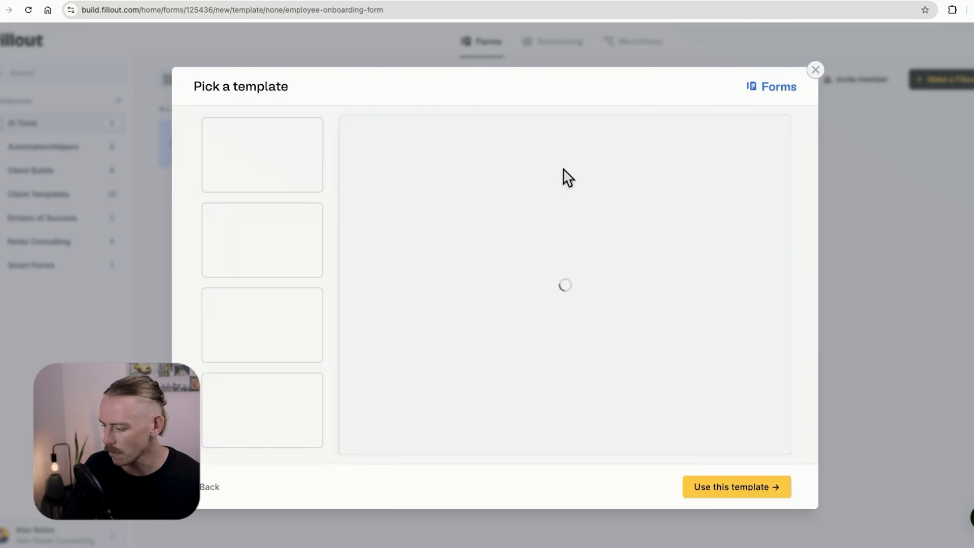
{"action": "left_click", "coordinate": [758, 488]}
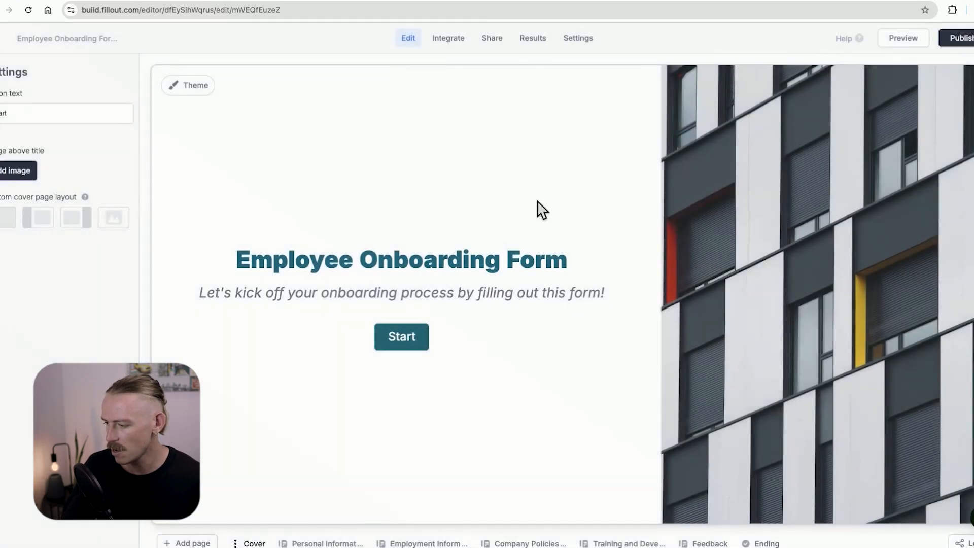
{"action": "left_click", "coordinate": [447, 38]}
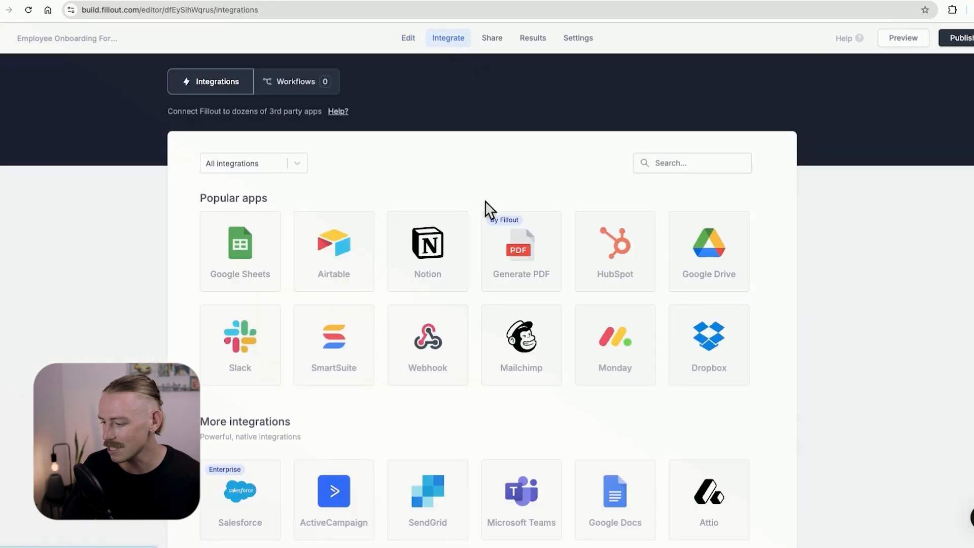
Start the SmartSuite connection, then check SmartSuite's profile menu for API key and workspace details.
{"action": "scroll", "coordinate": [492, 243], "scroll_direction": "down", "scroll_amount": 1}
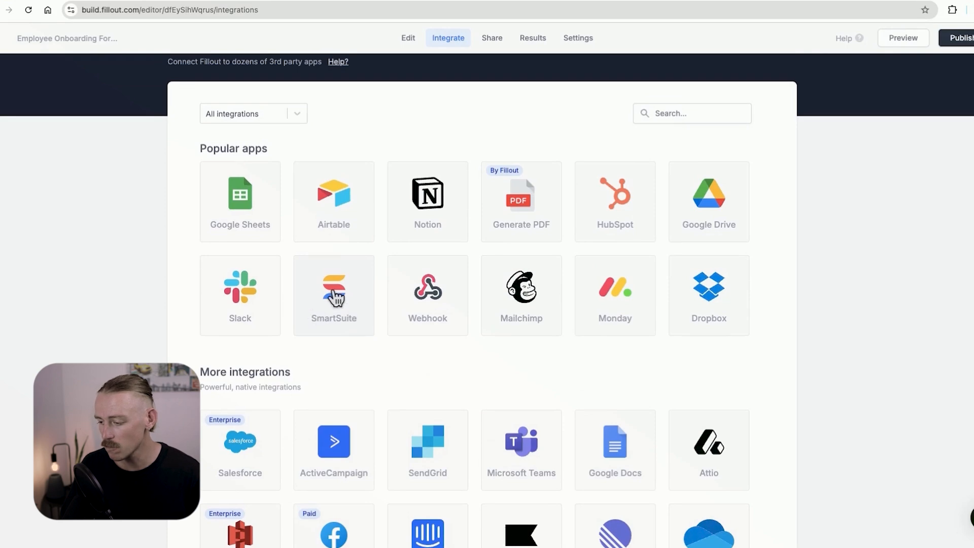
{"action": "left_click", "coordinate": [345, 296]}
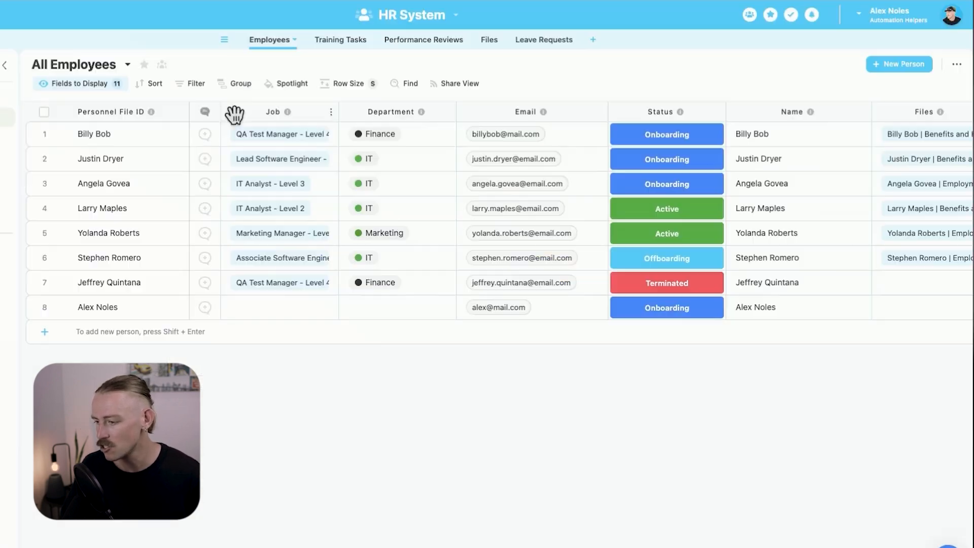
{"action": "left_click", "coordinate": [859, 20]}
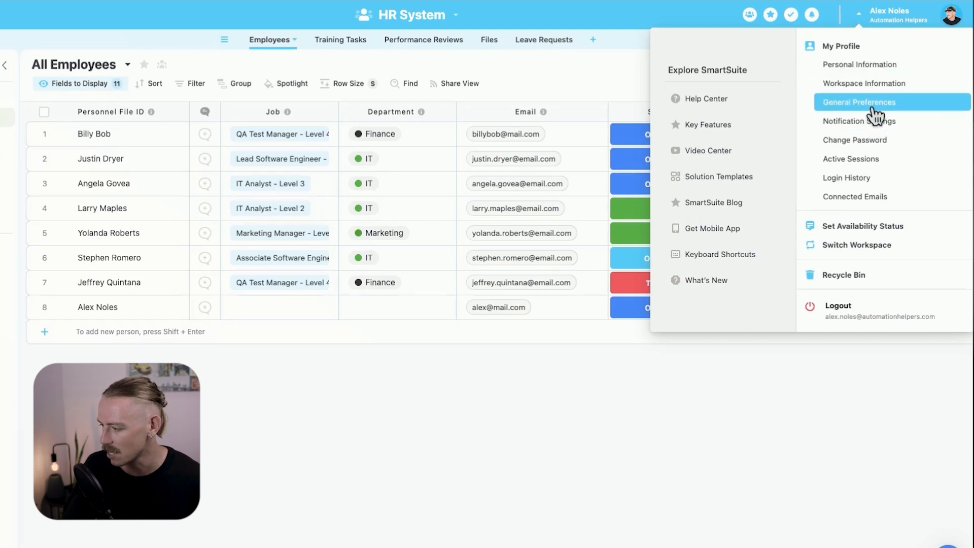
{"action": "left_click", "coordinate": [742, 418]}
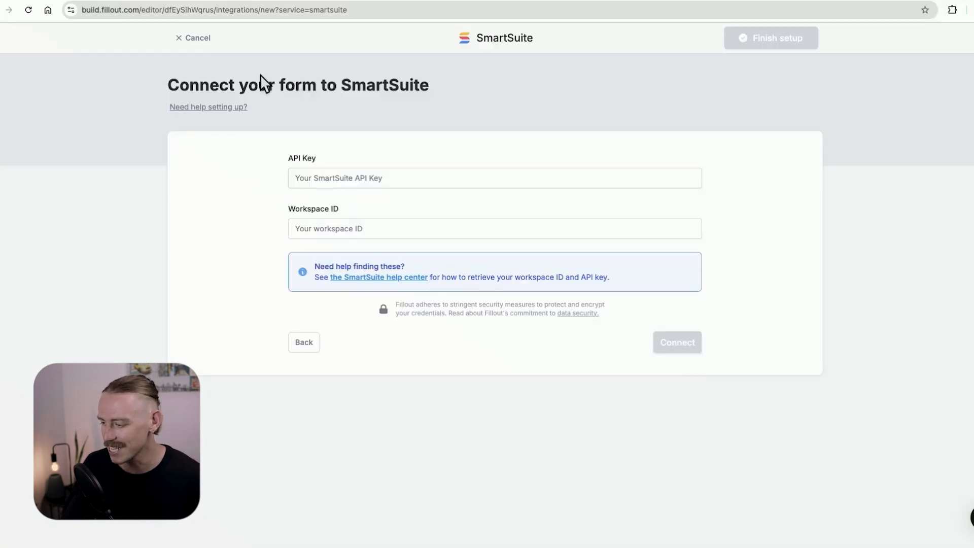
{"action": "mouse_move", "coordinate": [214, 2]}
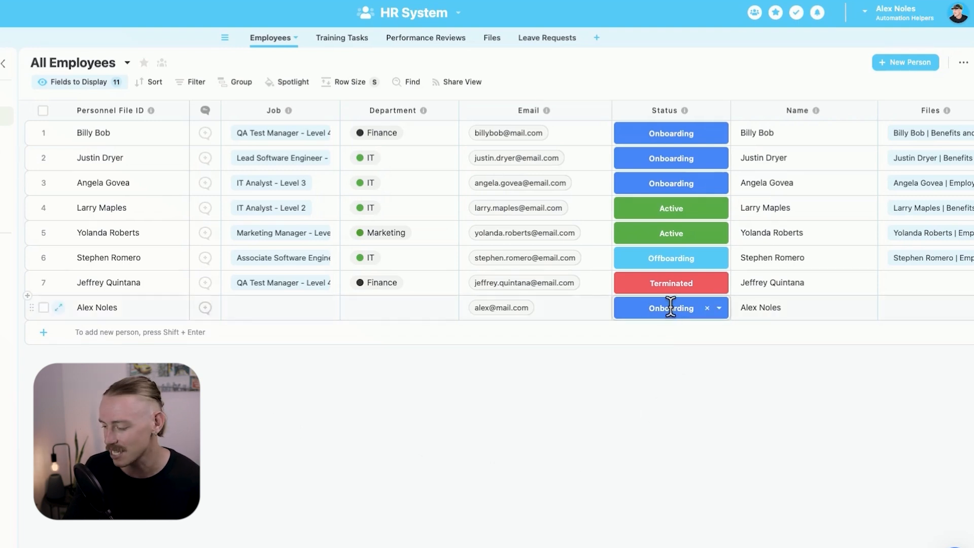
Check the newest employee's Status choices, then open Automations from the HR System menu.
{"action": "left_click", "coordinate": [719, 307]}
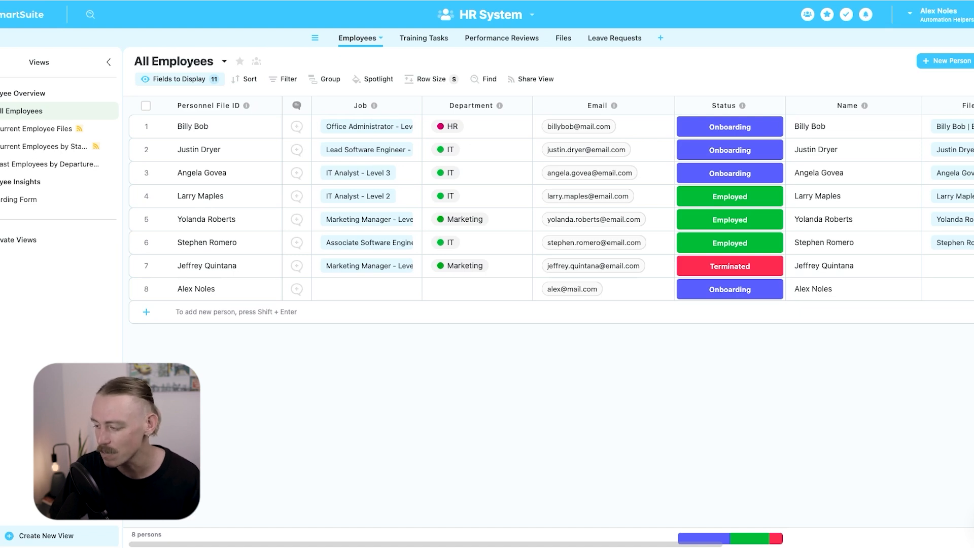
{"action": "left_click", "coordinate": [532, 16]}
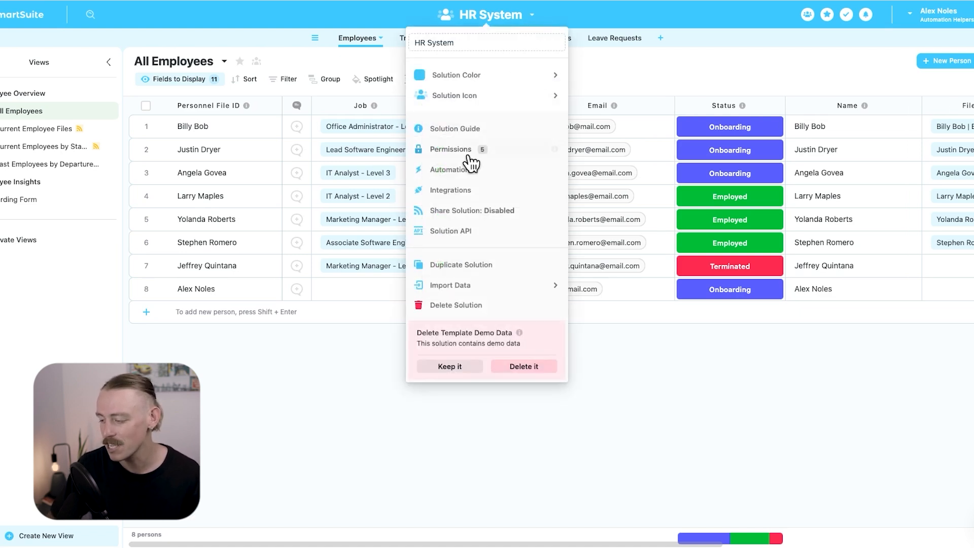
{"action": "left_click", "coordinate": [457, 170]}
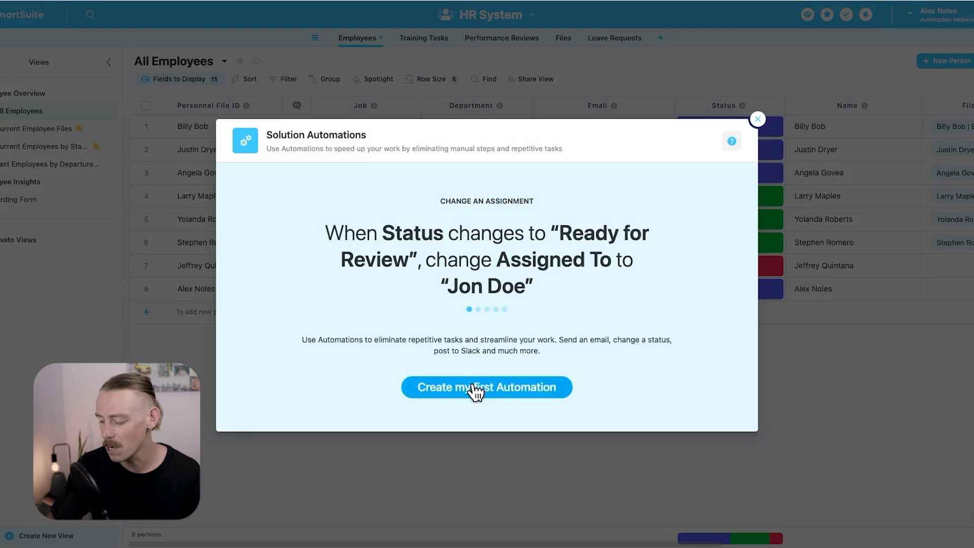
Create the first automation triggered when a record is created in Employees.
{"action": "left_click", "coordinate": [474, 387]}
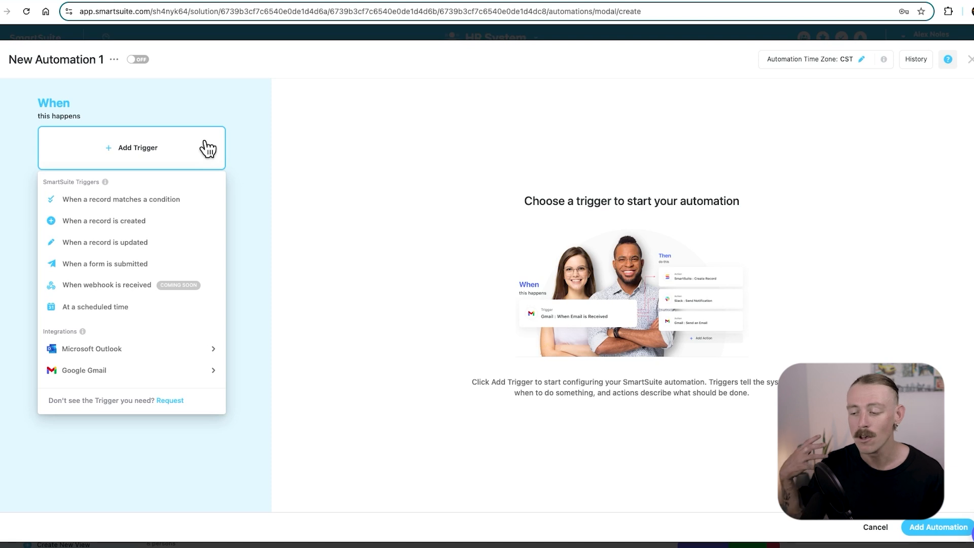
{"action": "left_click", "coordinate": [154, 220]}
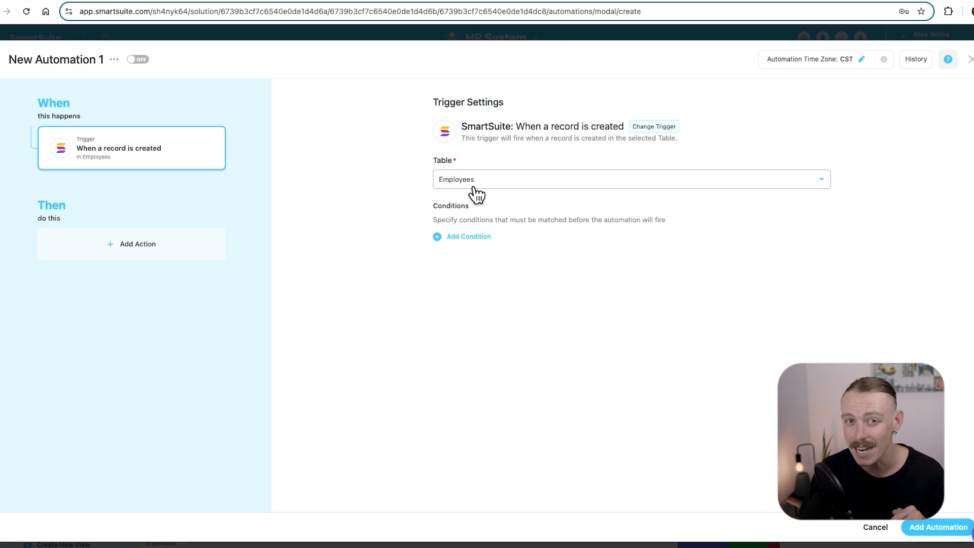
{"action": "left_click", "coordinate": [200, 251]}
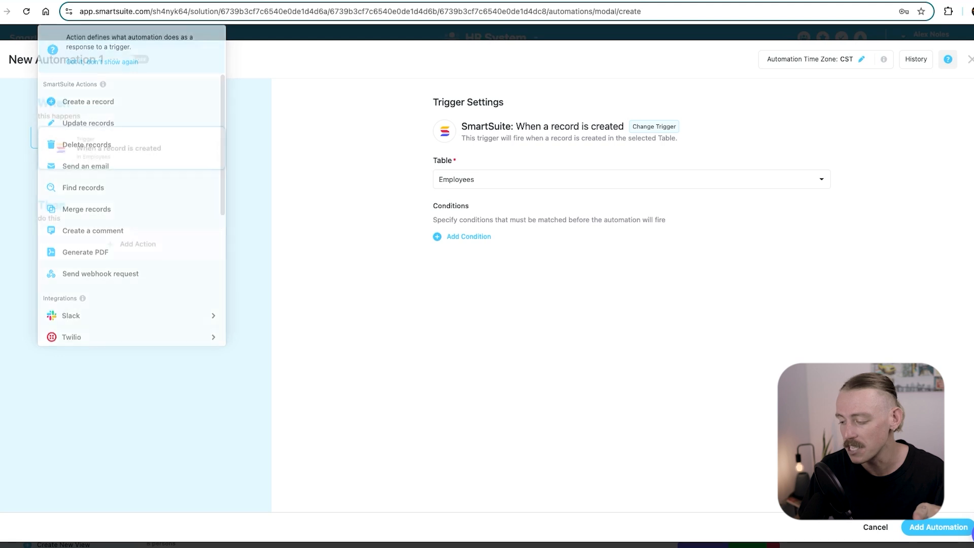
Add a Status equals Onboarding condition to the trigger, then remove it.
{"action": "left_click", "coordinate": [438, 238]}
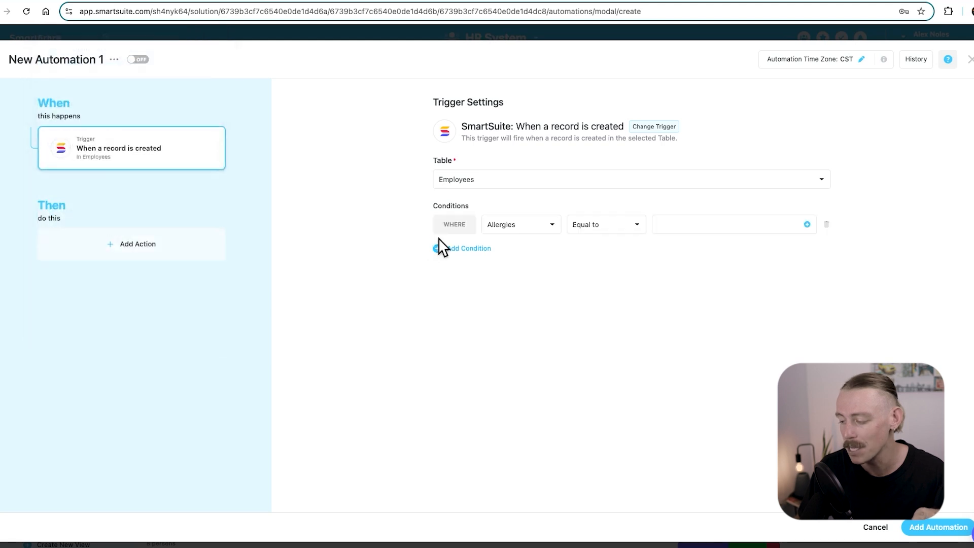
{"action": "left_click", "coordinate": [493, 225]}
{"action": "type", "text": "sta"}
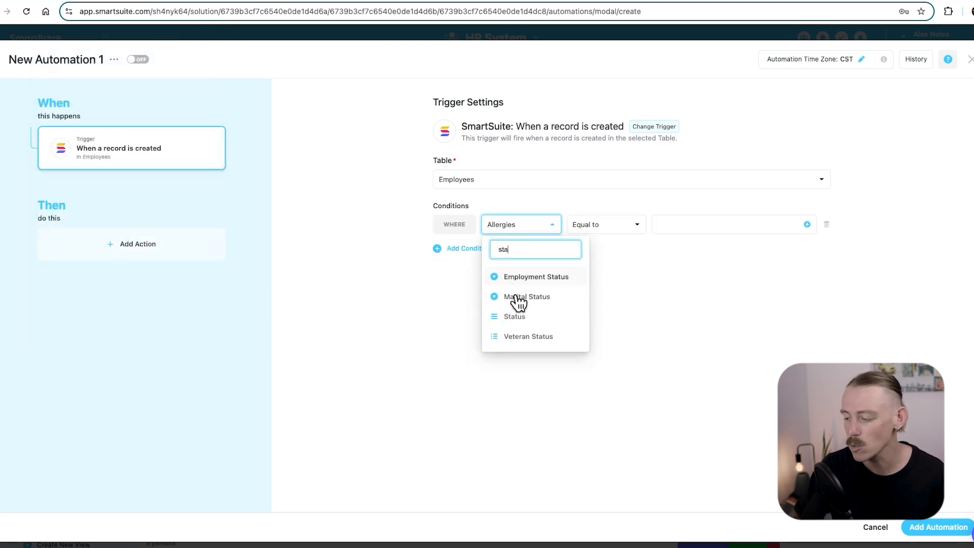
{"action": "left_click", "coordinate": [514, 316]}
{"action": "left_click", "coordinate": [730, 225]}
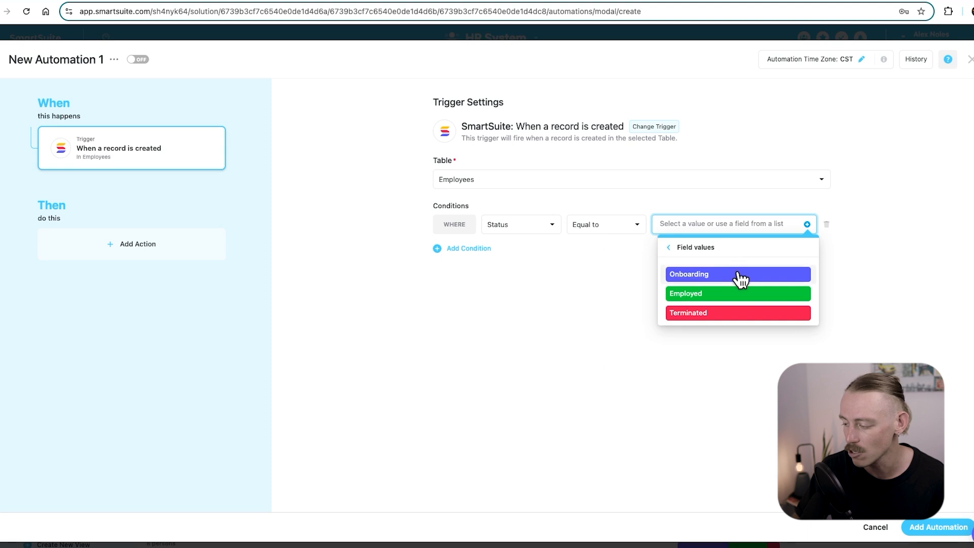
{"action": "left_click", "coordinate": [739, 275]}
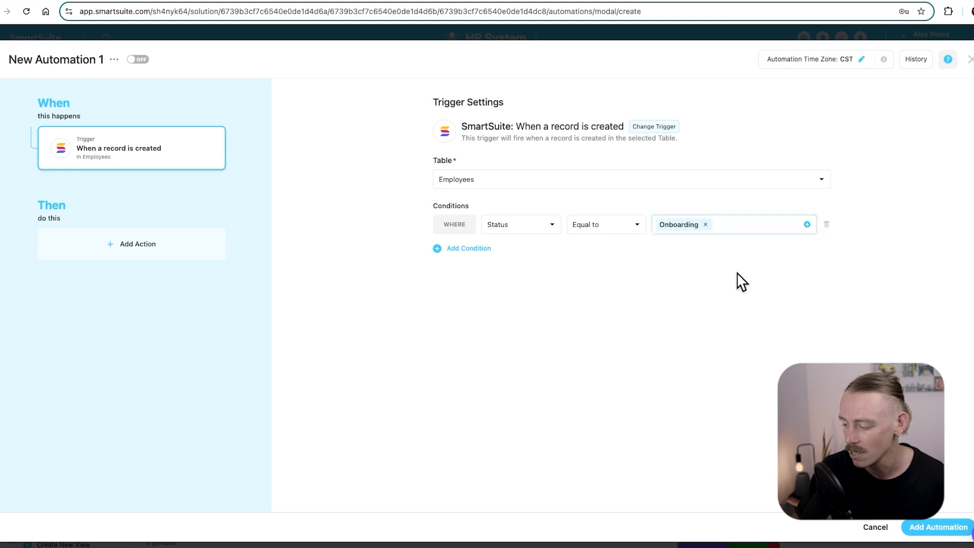
{"action": "left_click", "coordinate": [825, 226]}
Make the action create a record in the Training Tasks table and start adding a field.
{"action": "left_click", "coordinate": [152, 255]}
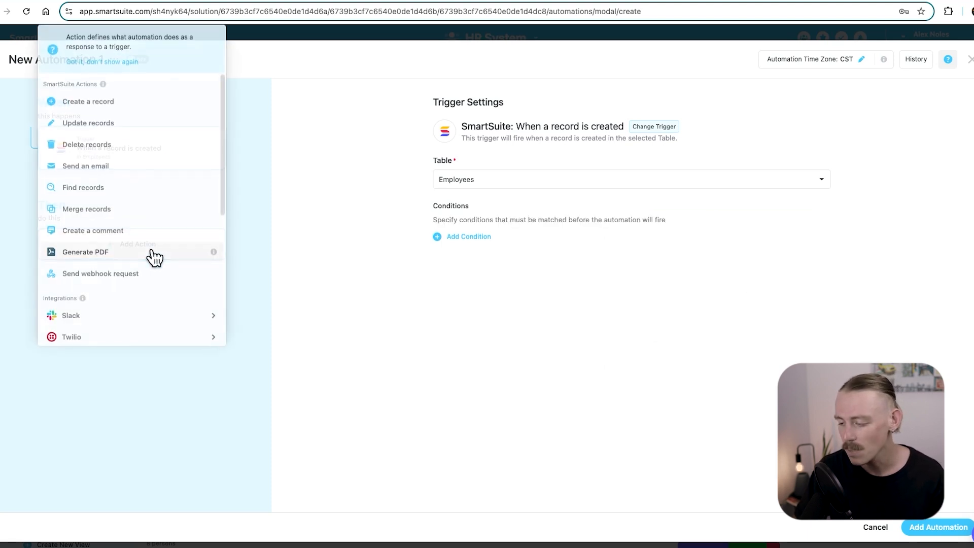
{"action": "left_click", "coordinate": [113, 102]}
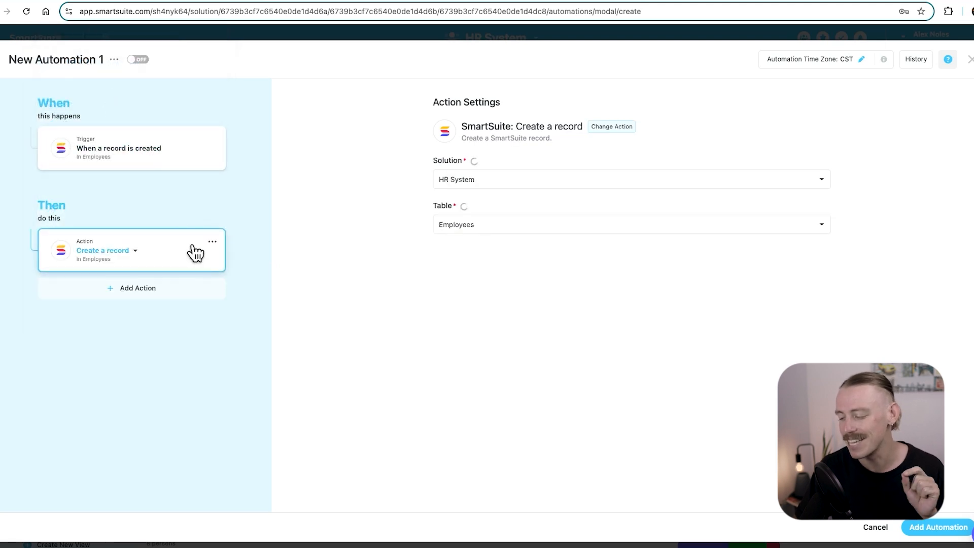
{"action": "left_click", "coordinate": [470, 227]}
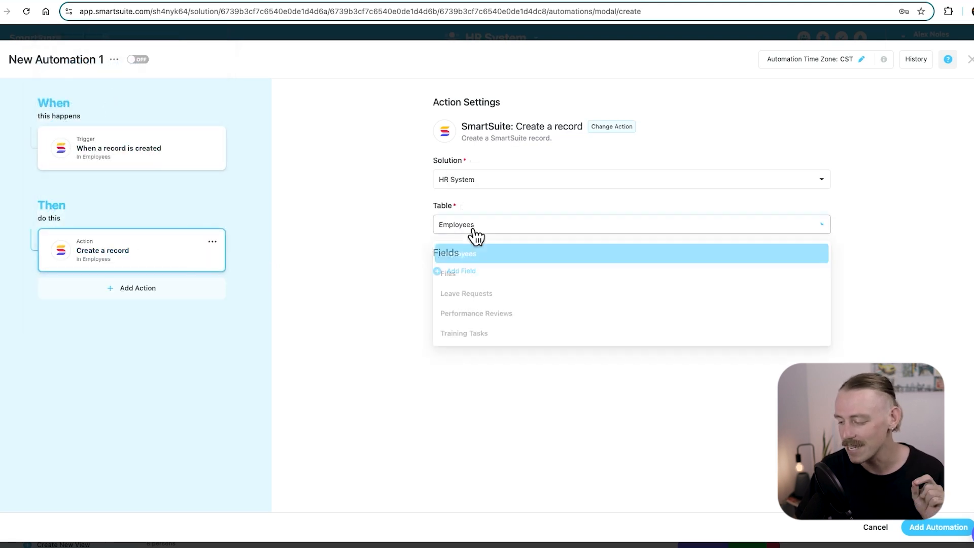
{"action": "left_click", "coordinate": [464, 331]}
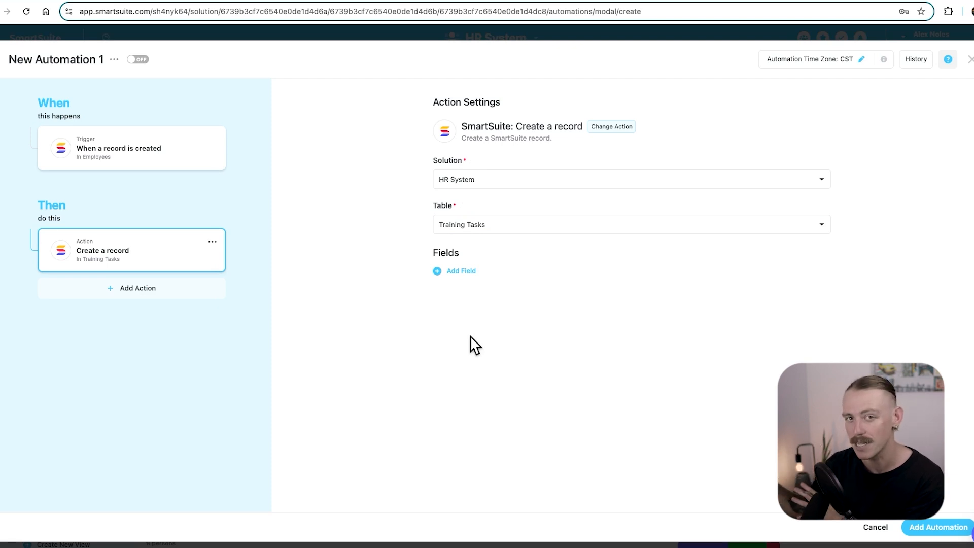
{"action": "left_click", "coordinate": [440, 273]}
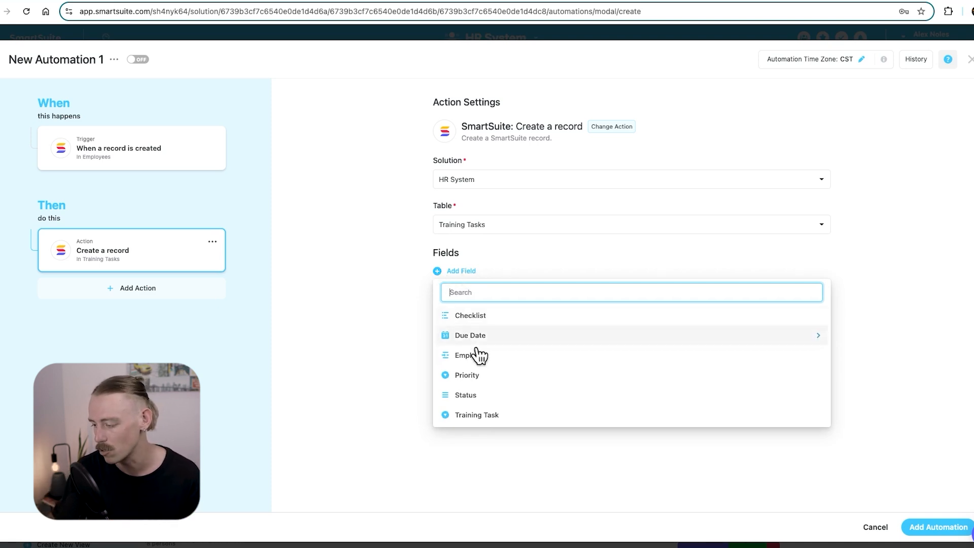
Add the Employee, Status, Training Task and Due Date fields to the record being created.
{"action": "left_click", "coordinate": [524, 362]}
{"action": "left_click", "coordinate": [461, 315]}
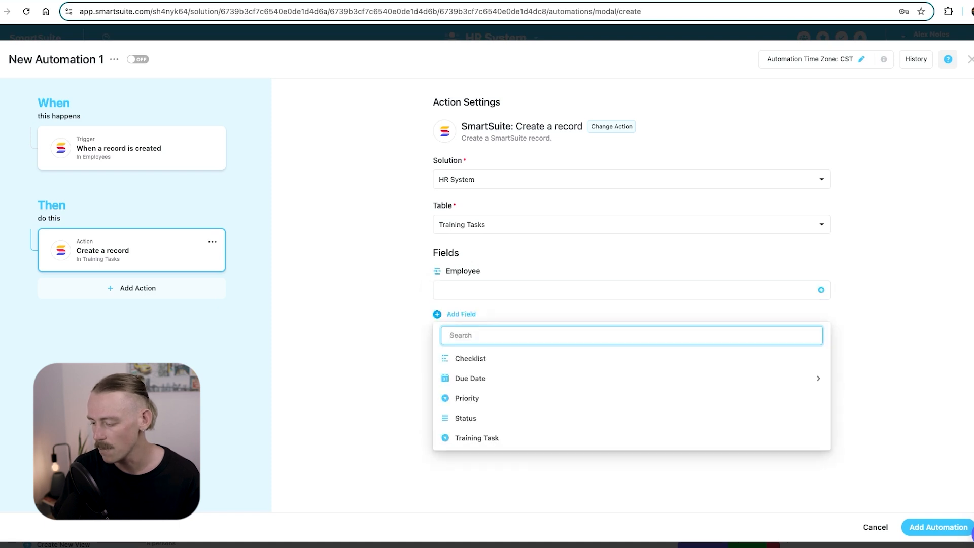
{"action": "left_click", "coordinate": [496, 422]}
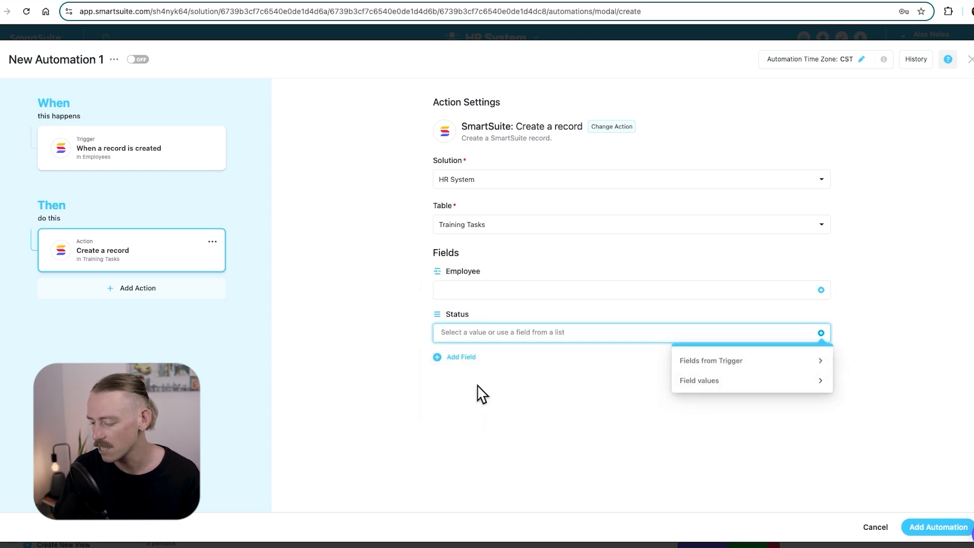
{"action": "left_click", "coordinate": [461, 356]}
{"action": "left_click", "coordinate": [495, 461]}
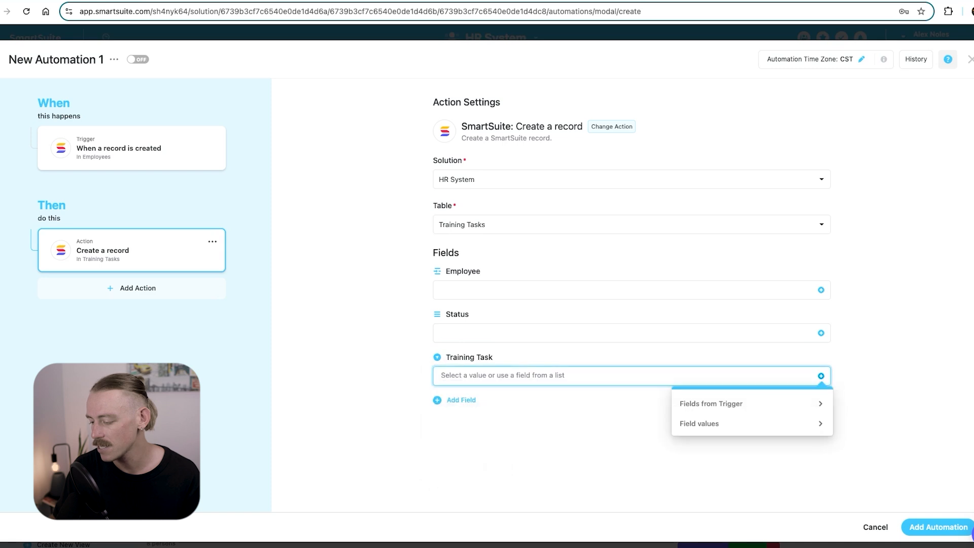
{"action": "left_click", "coordinate": [461, 401]}
{"action": "left_click", "coordinate": [474, 439]}
{"action": "left_click", "coordinate": [490, 441]}
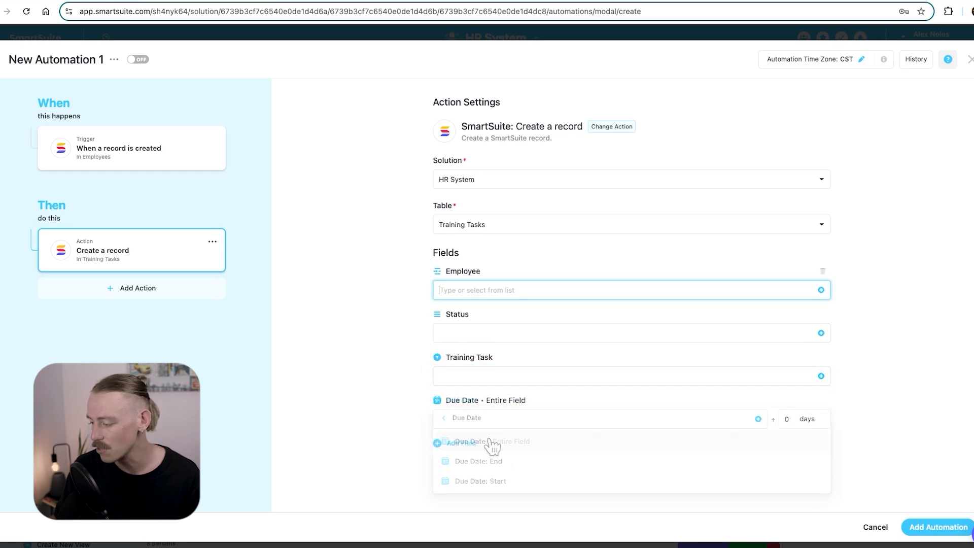
Fill the Employee field with the trigger record's full Name.
{"action": "left_click", "coordinate": [821, 290]}
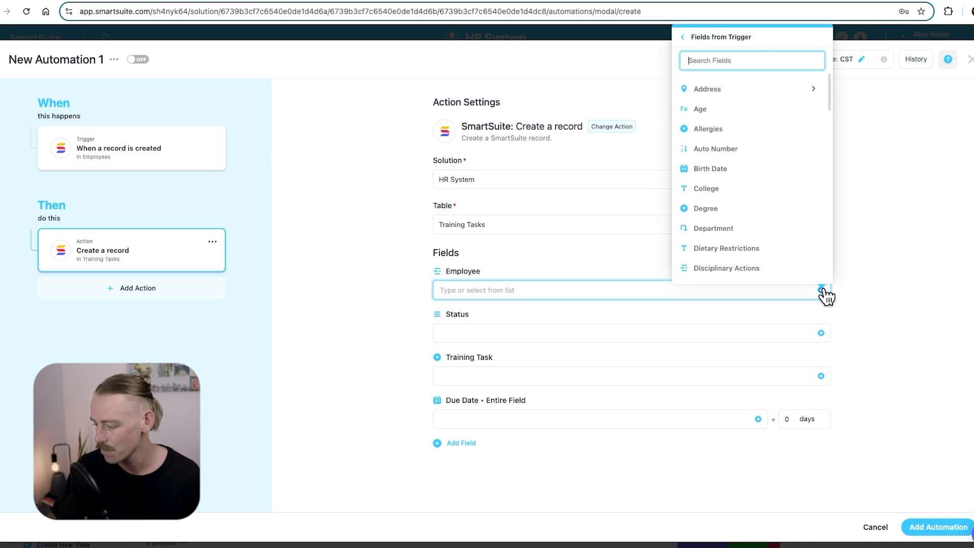
{"action": "type", "text": "name"}
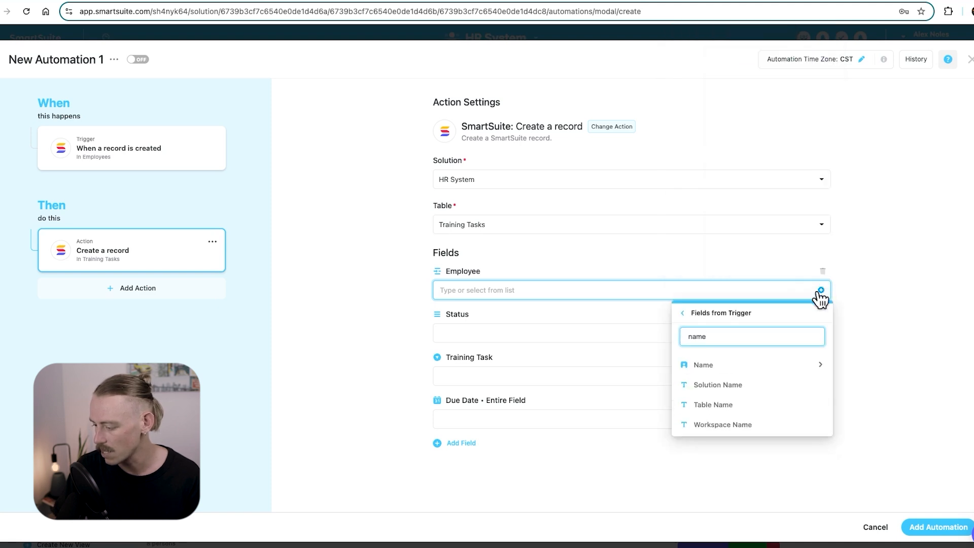
{"action": "left_click", "coordinate": [776, 364]}
{"action": "left_click", "coordinate": [760, 341]}
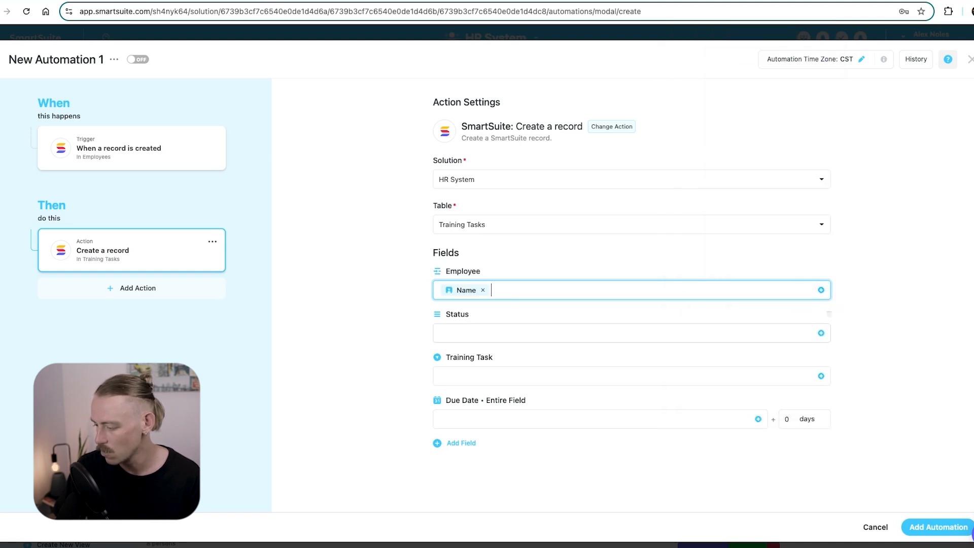
Set Status Not Started, Training Module 1, Due Date one week from now, and save the automation.
{"action": "left_click", "coordinate": [820, 332]}
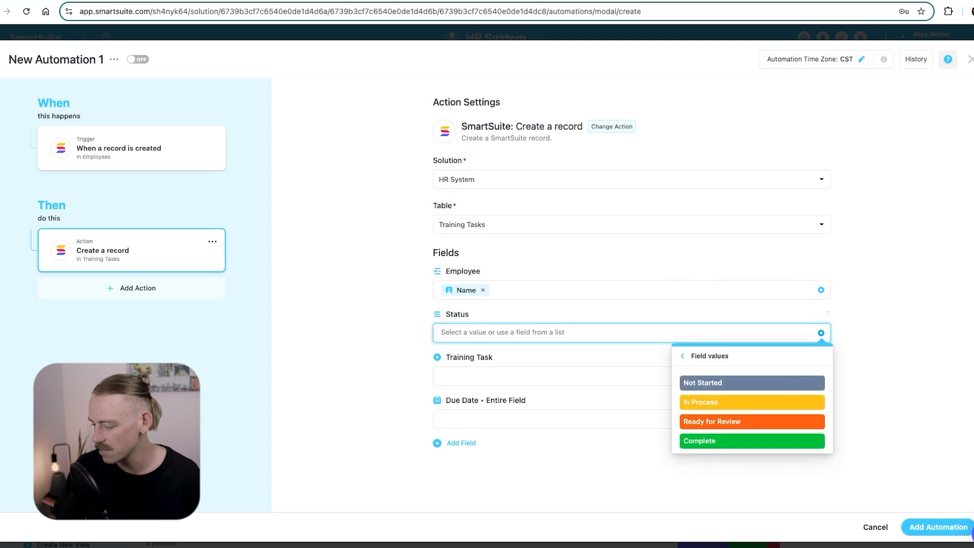
{"action": "left_click", "coordinate": [784, 382]}
{"action": "left_click", "coordinate": [820, 376]}
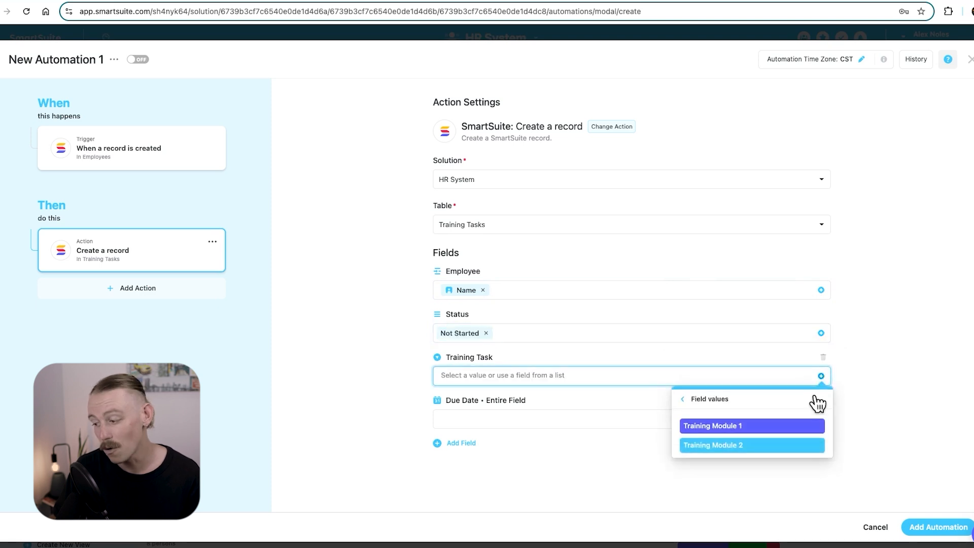
{"action": "left_click", "coordinate": [803, 426]}
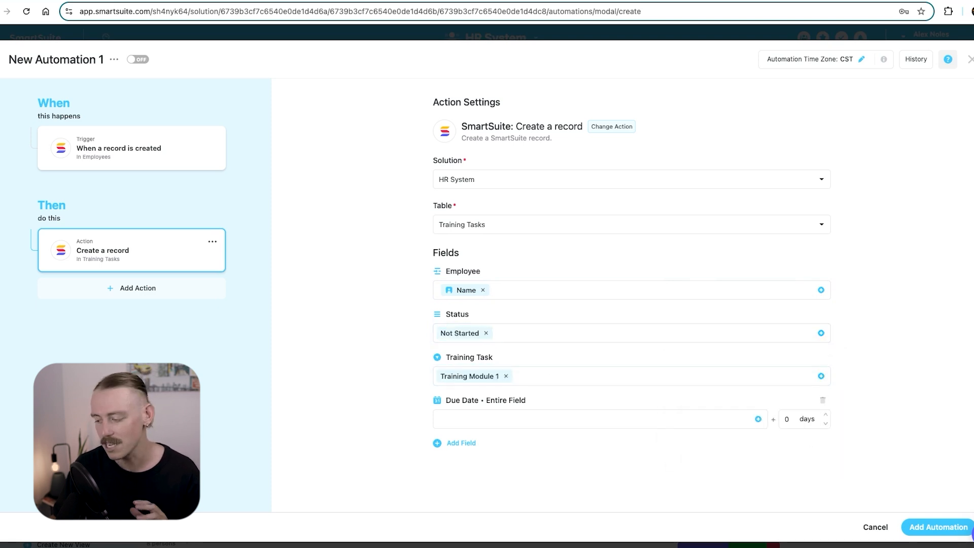
{"action": "left_click", "coordinate": [758, 419]}
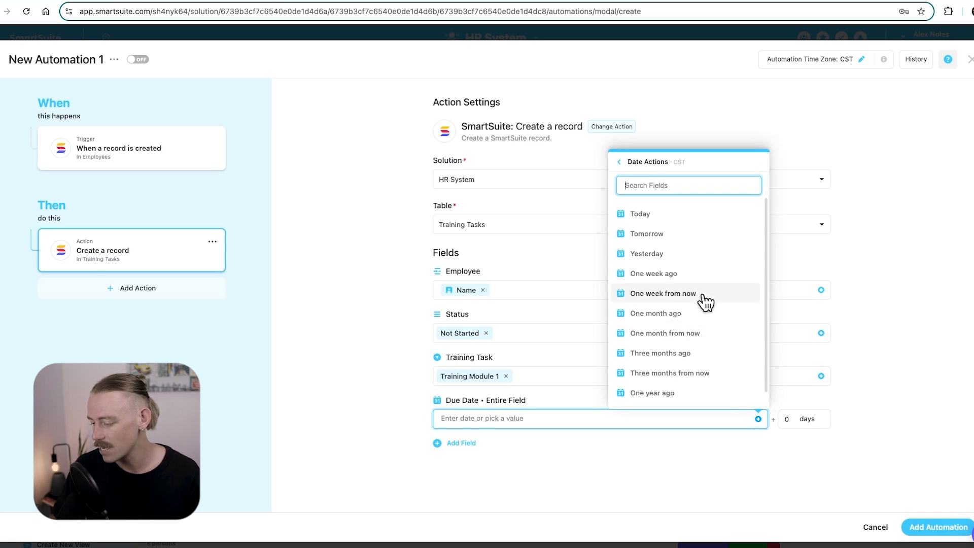
{"action": "left_click", "coordinate": [665, 294]}
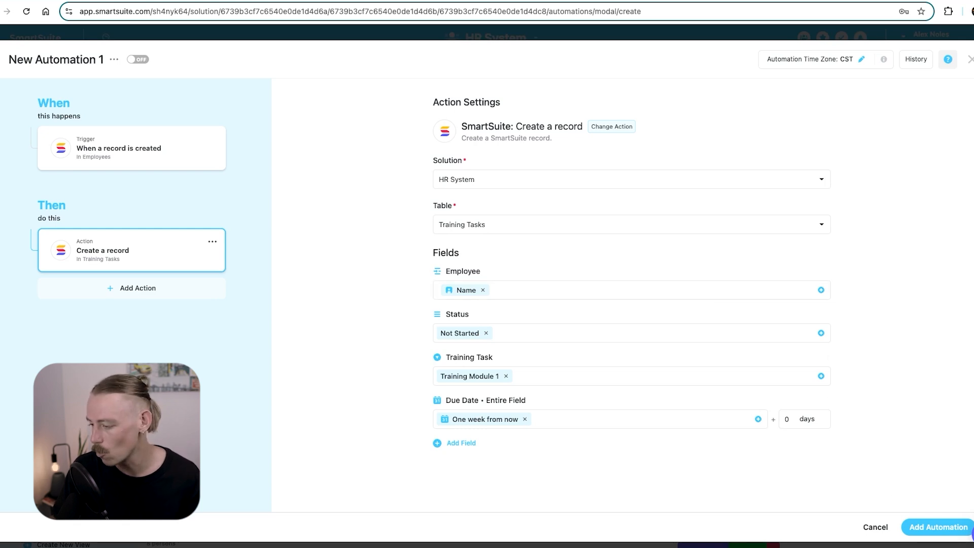
{"action": "left_click", "coordinate": [918, 527]}
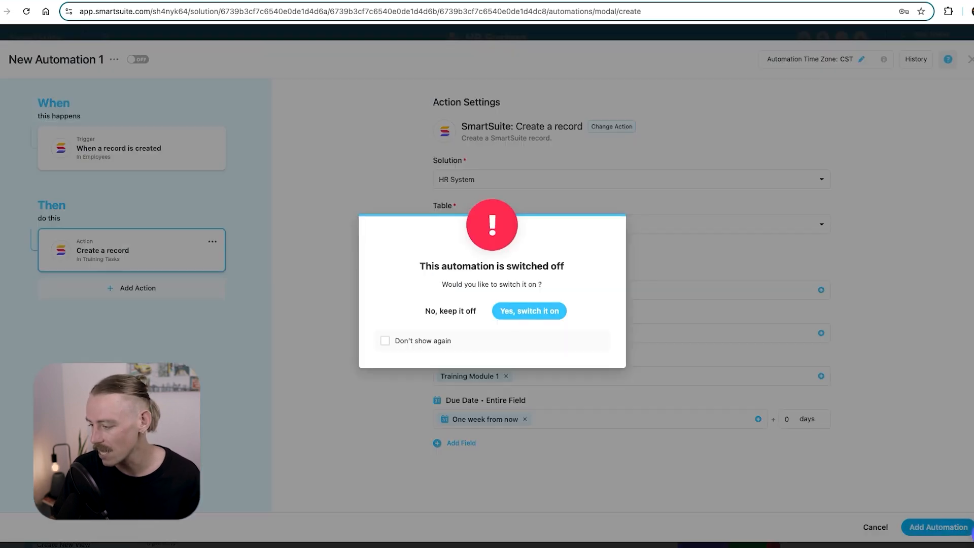
Switch the automation on, add a new employee with first and last name, then view Training Tasks.
{"action": "left_click", "coordinate": [554, 320]}
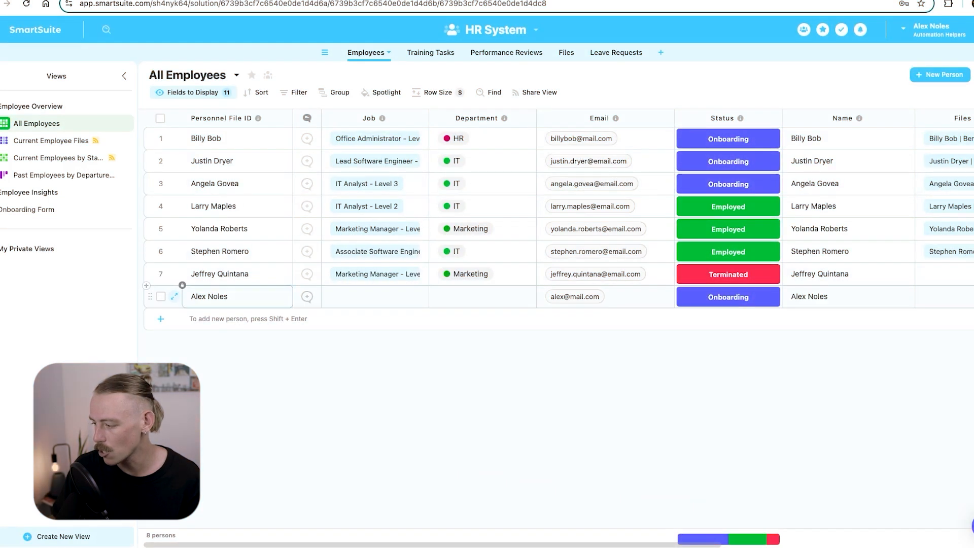
{"action": "left_click", "coordinate": [924, 75]}
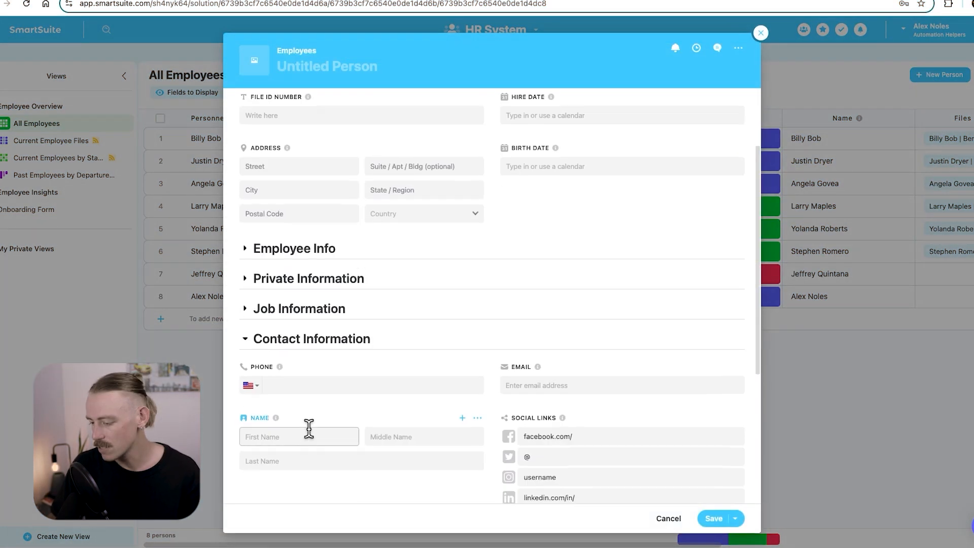
{"action": "type", "text": "Sally"}
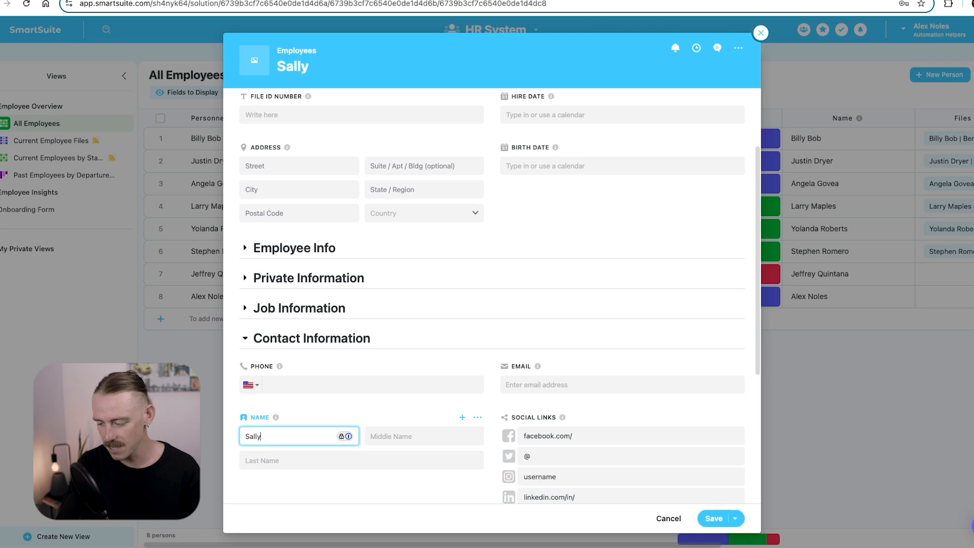
{"action": "key", "text": "Tab"}
{"action": "key", "text": "Tab"}
{"action": "type", "text": "Se"}
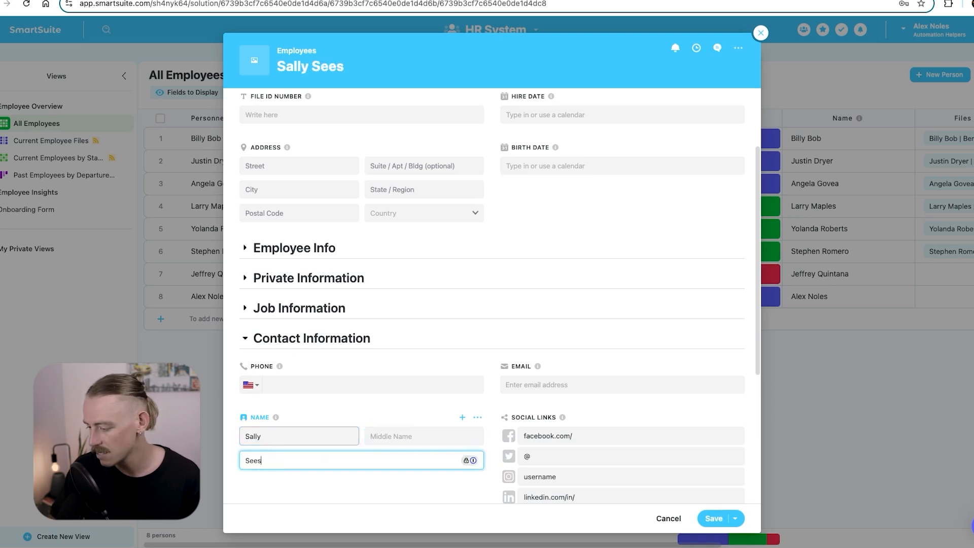
{"action": "left_click", "coordinate": [706, 517]}
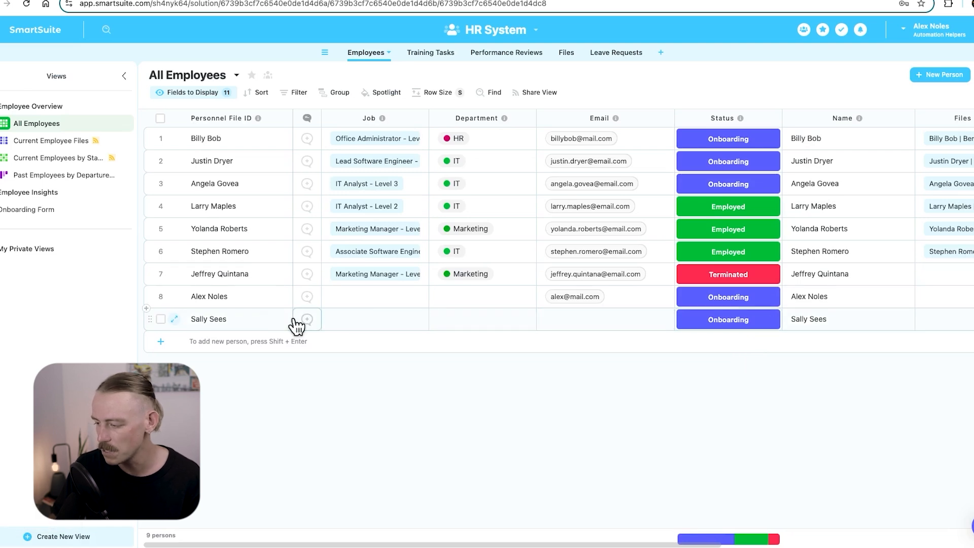
{"action": "left_click", "coordinate": [446, 55]}
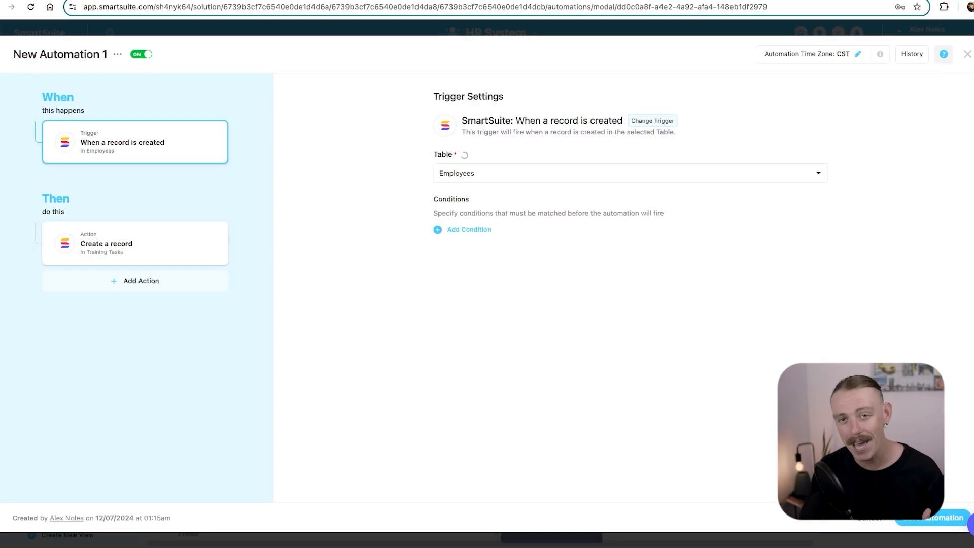
Rename the automation to 'Assign Training Module 1' and save it.
{"action": "left_click", "coordinate": [117, 54]}
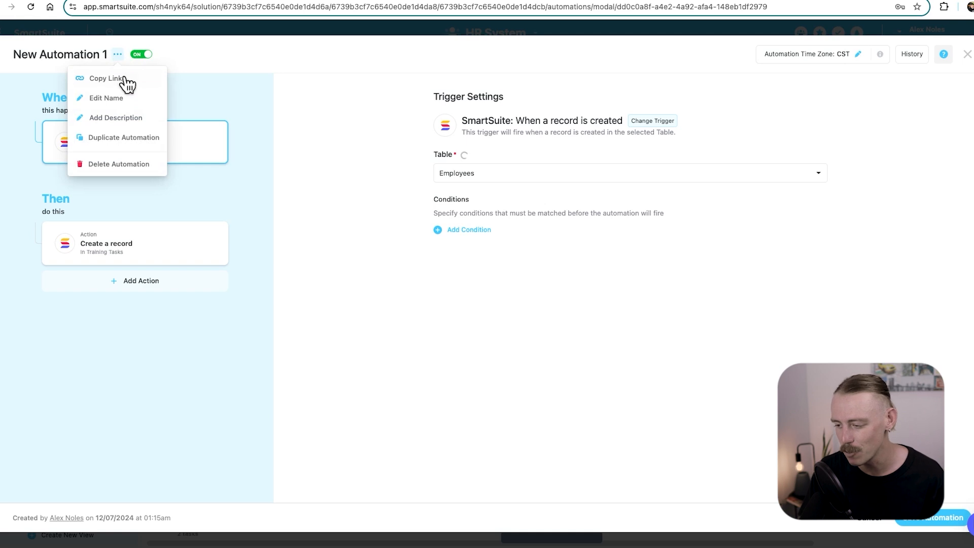
{"action": "left_click", "coordinate": [128, 105]}
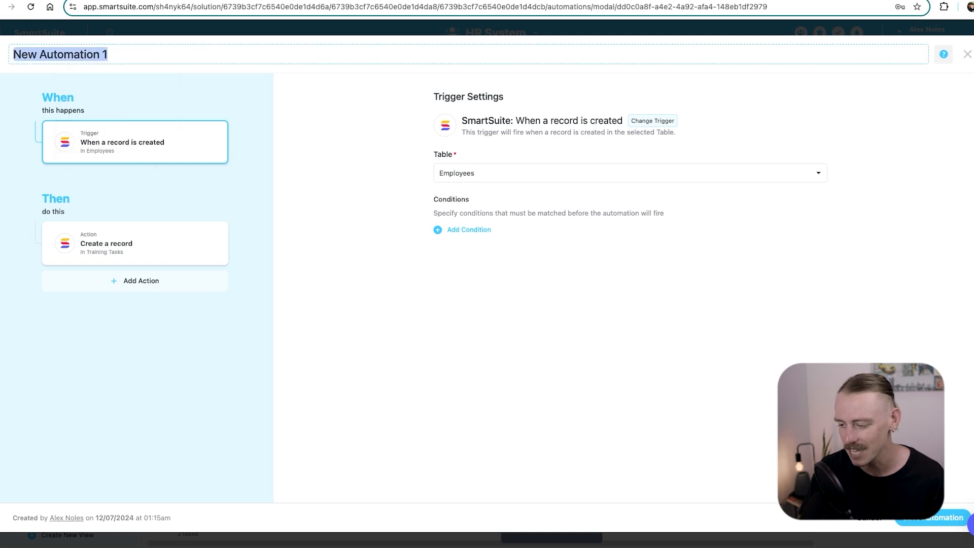
{"action": "type", "text": "Assign Tra"}
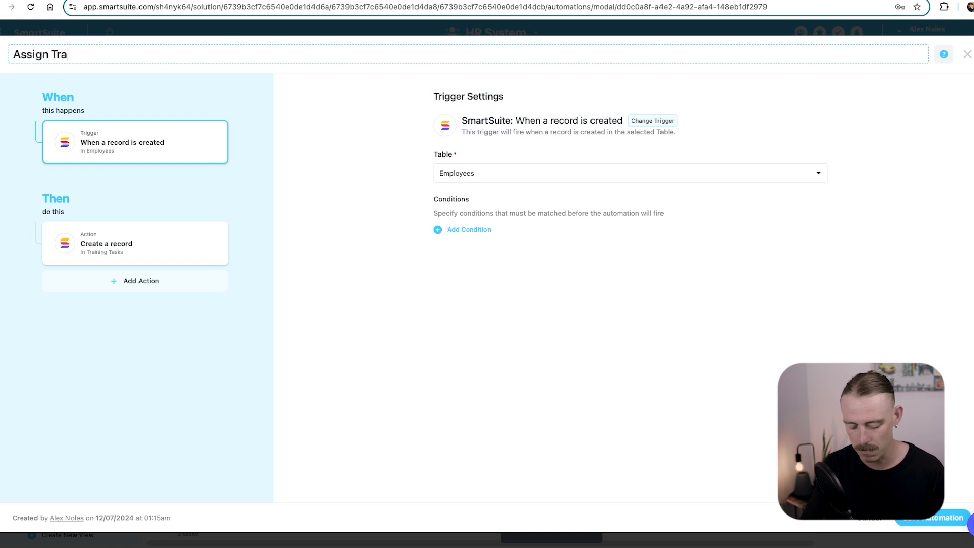
{"action": "type", "text": "ining Module 1"}
{"action": "key", "text": "Return"}
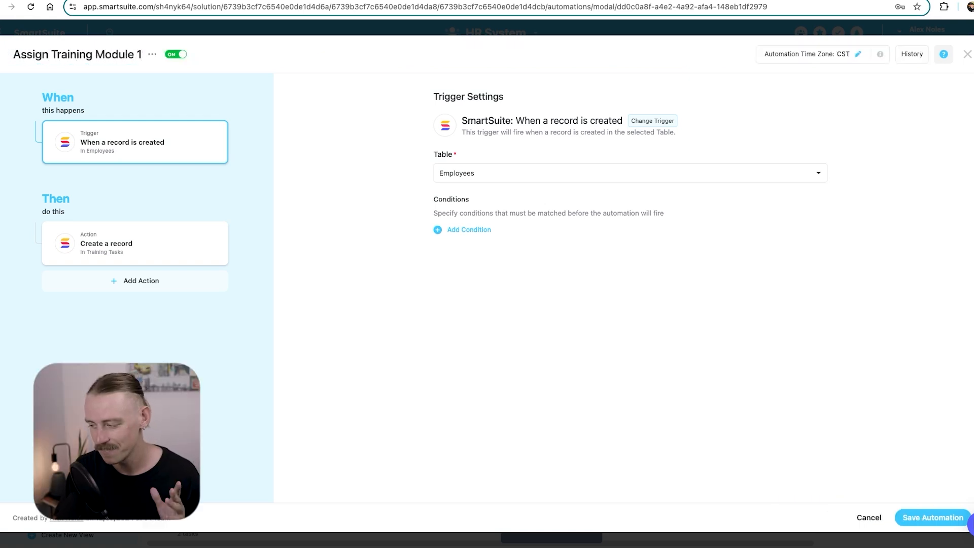
{"action": "left_click", "coordinate": [930, 522]}
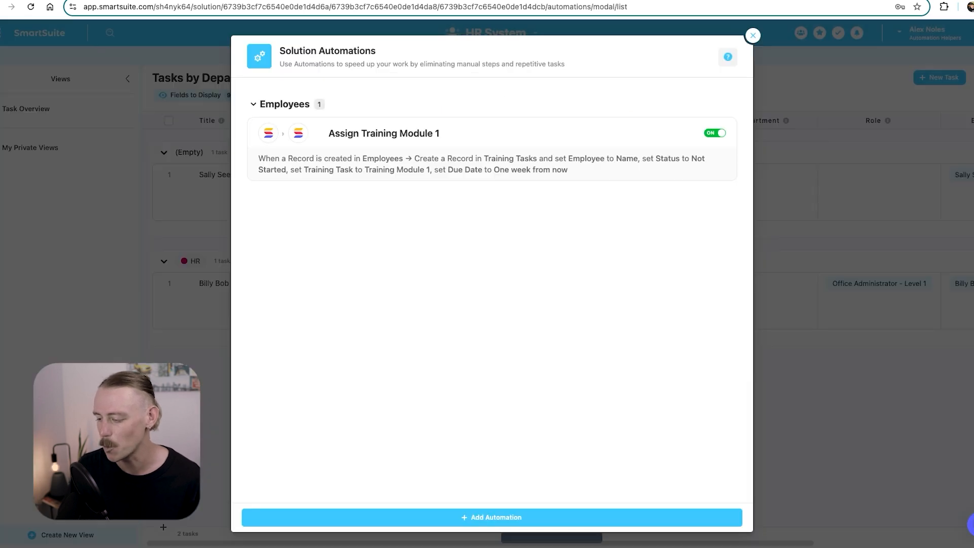
Start another automation triggered when a record in the Employees table is updated.
{"action": "left_click", "coordinate": [555, 526]}
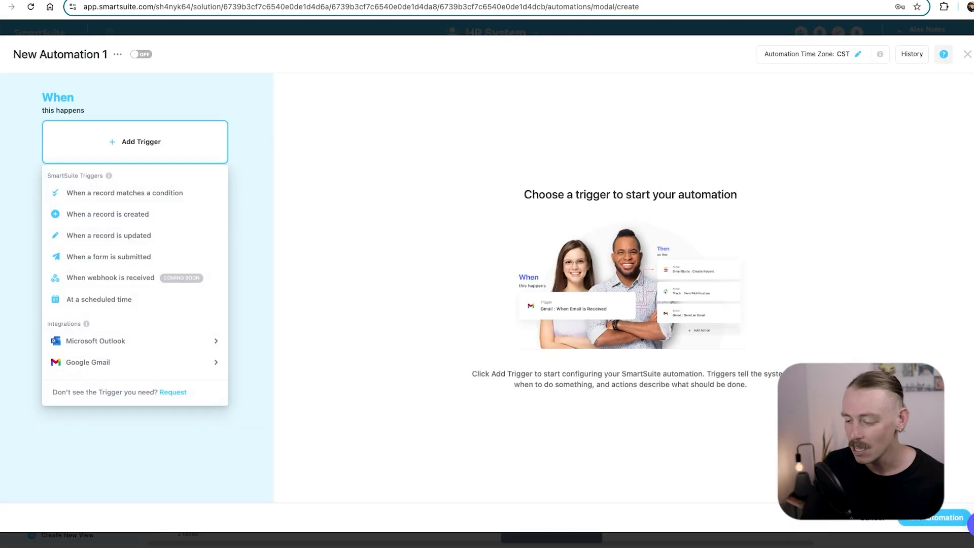
{"action": "left_click", "coordinate": [172, 236]}
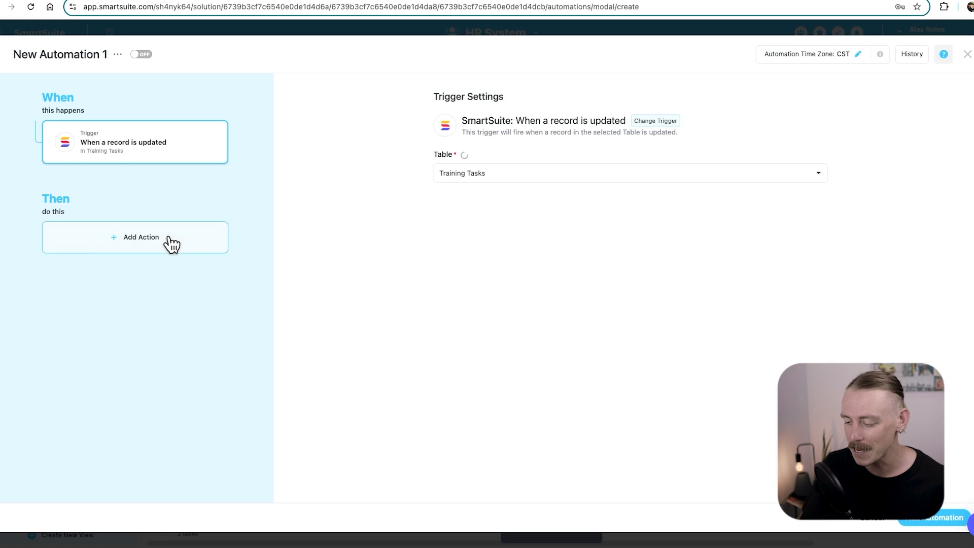
{"action": "left_click", "coordinate": [508, 175]}
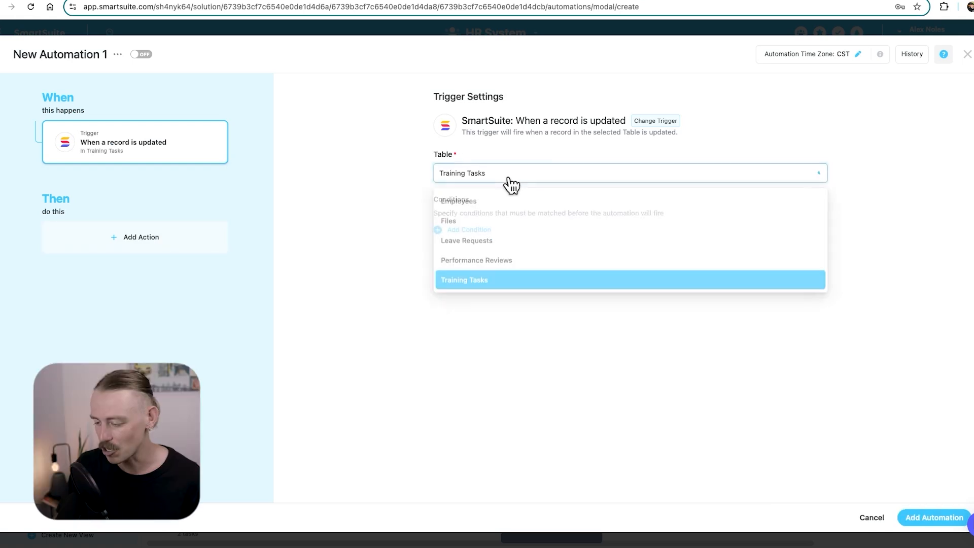
{"action": "left_click", "coordinate": [488, 202]}
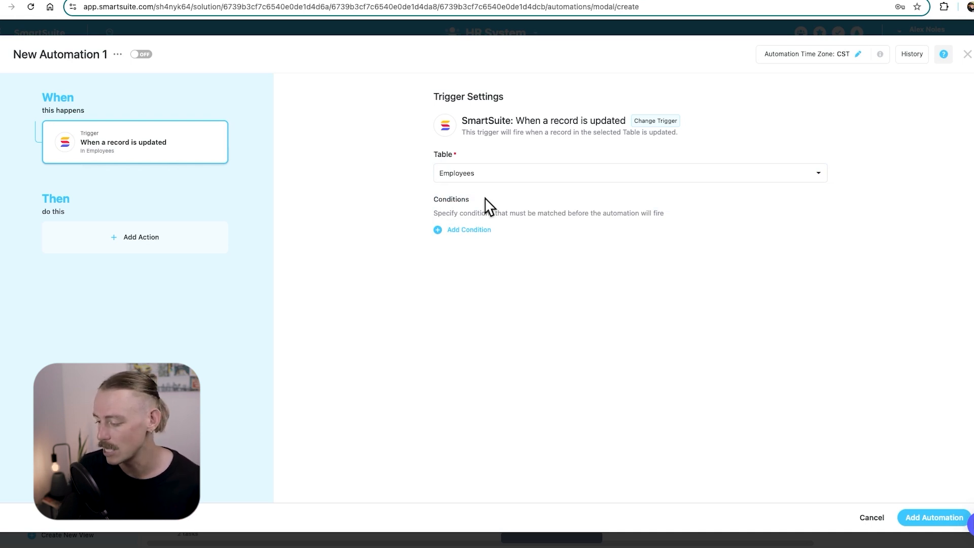
Add a trigger condition requiring Status to equal Employed.
{"action": "left_click", "coordinate": [468, 230]}
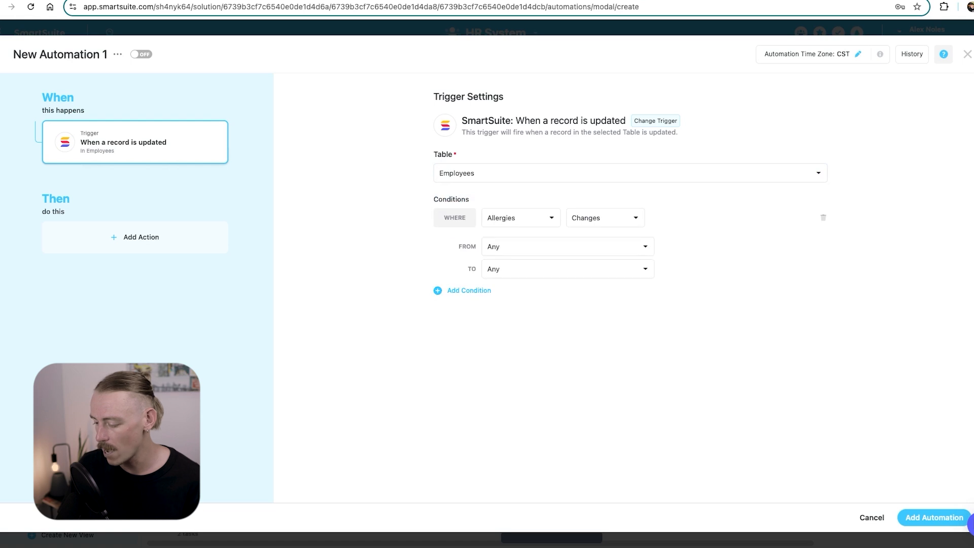
{"action": "left_click", "coordinate": [513, 223]}
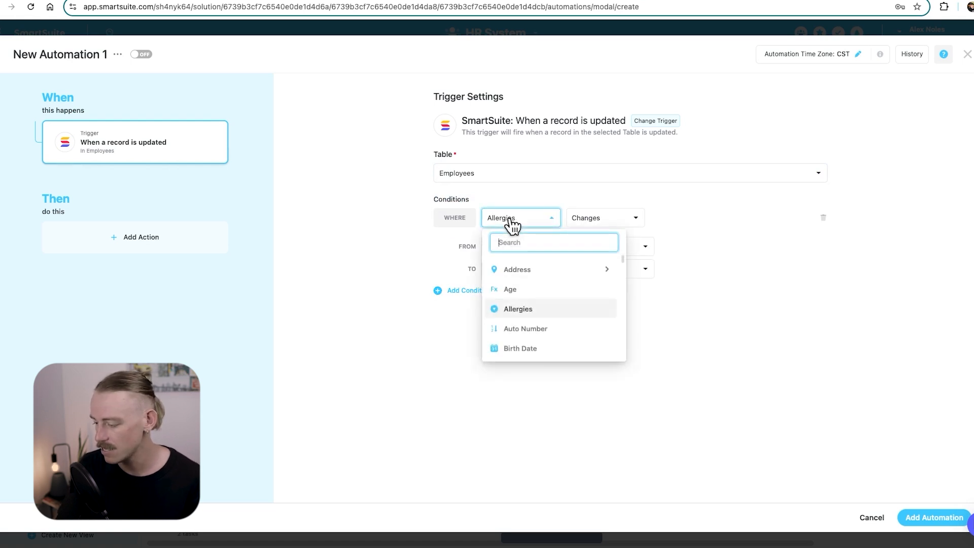
{"action": "type", "text": "stat"}
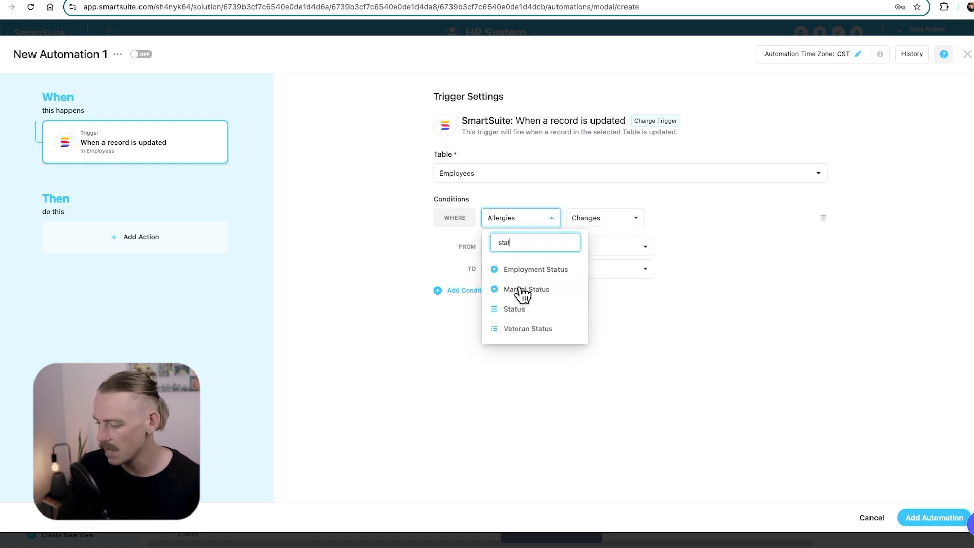
{"action": "left_click", "coordinate": [514, 309]}
{"action": "left_click", "coordinate": [723, 218]}
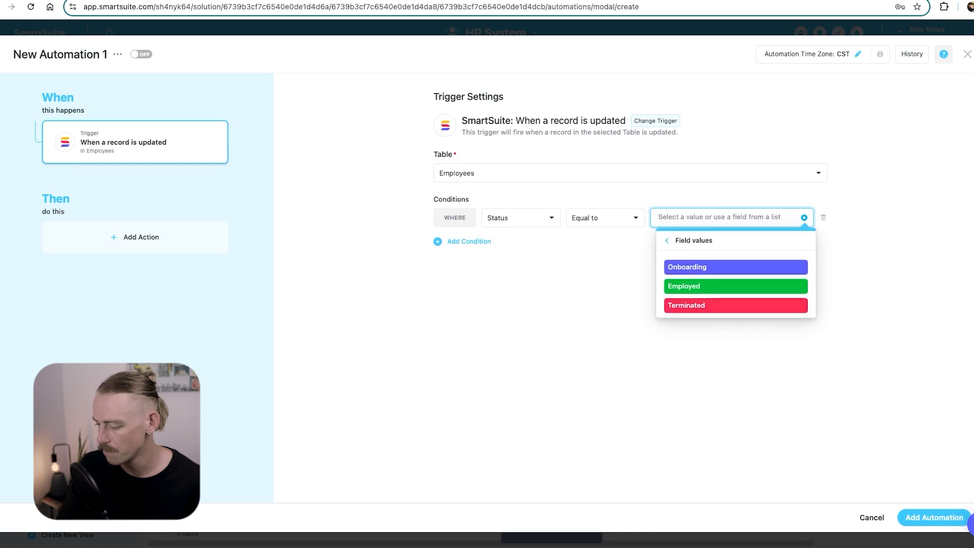
{"action": "left_click", "coordinate": [731, 287]}
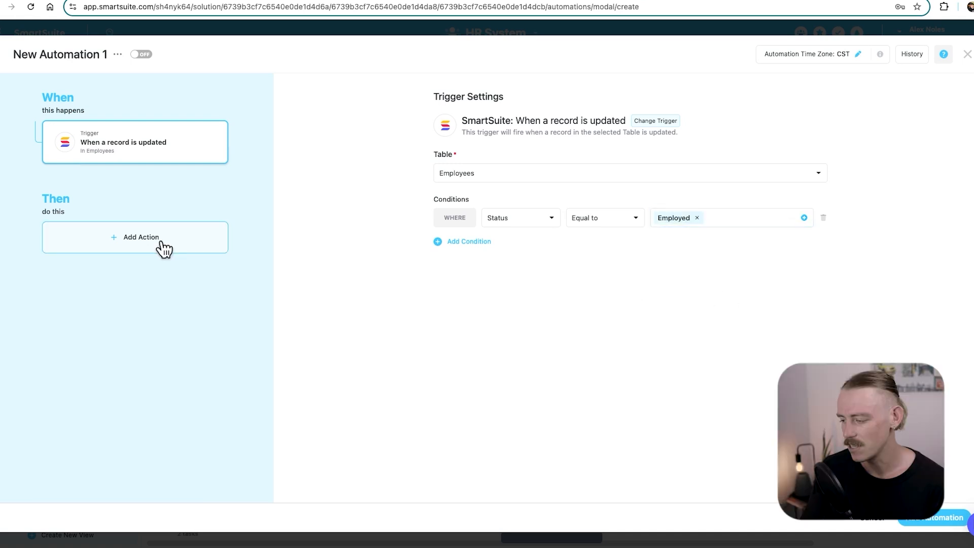
Browse the list of actions available to the automation.
{"action": "left_click", "coordinate": [163, 247]}
{"action": "scroll", "coordinate": [163, 251], "scroll_direction": "down", "scroll_amount": 1}
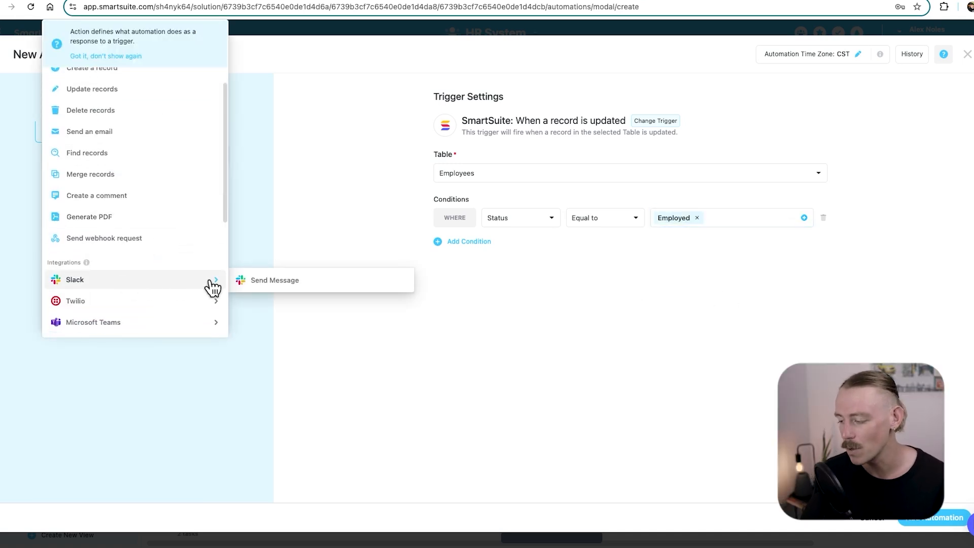
{"action": "scroll", "coordinate": [211, 287], "scroll_direction": "down", "scroll_amount": 3}
{"action": "mouse_move", "coordinate": [192, 283]}
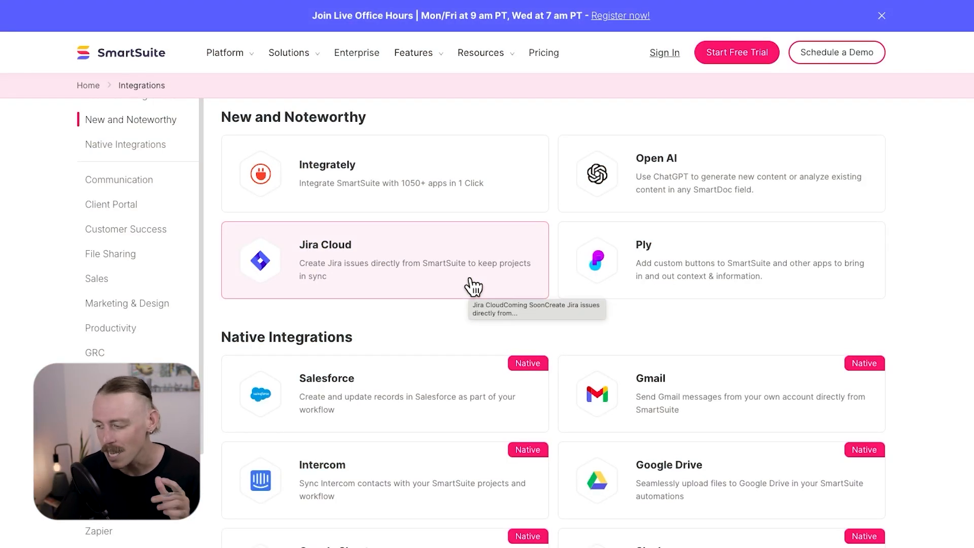
Scroll the integrations page down to the Native Integrations cards.
{"action": "scroll", "coordinate": [476, 299], "scroll_direction": "down", "scroll_amount": 3}
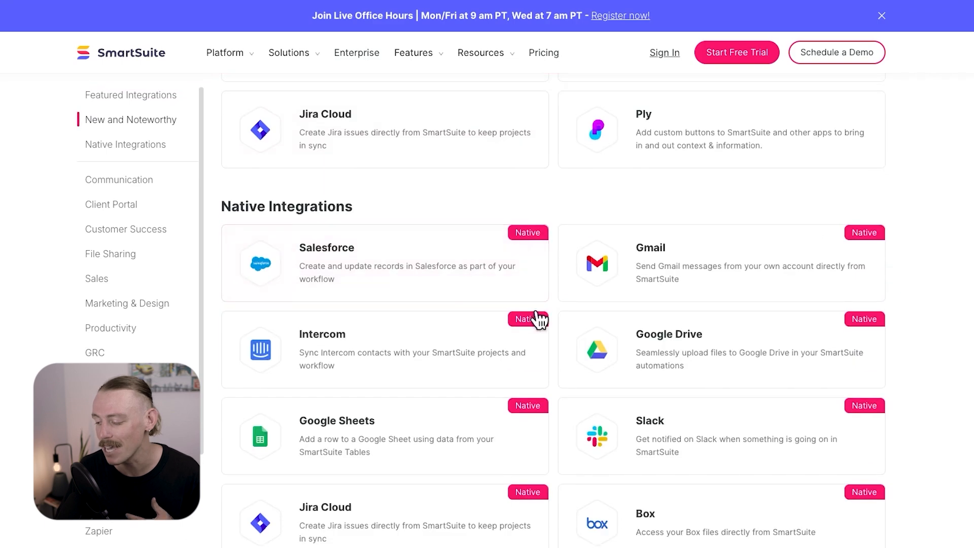
{"action": "scroll", "coordinate": [598, 375], "scroll_direction": "down", "scroll_amount": 3}
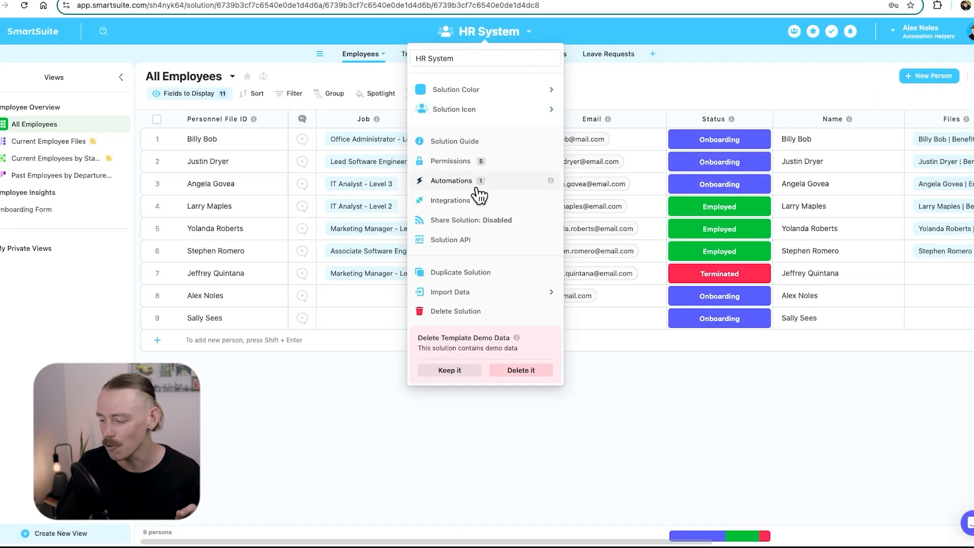
Start a new HR System automation triggered when a record is created.
{"action": "left_click", "coordinate": [459, 182]}
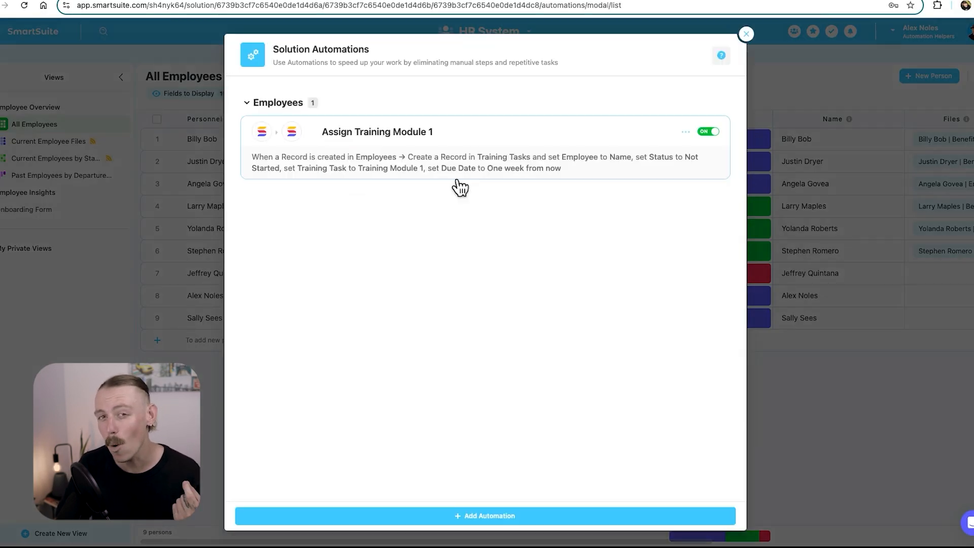
{"action": "left_click", "coordinate": [526, 515]}
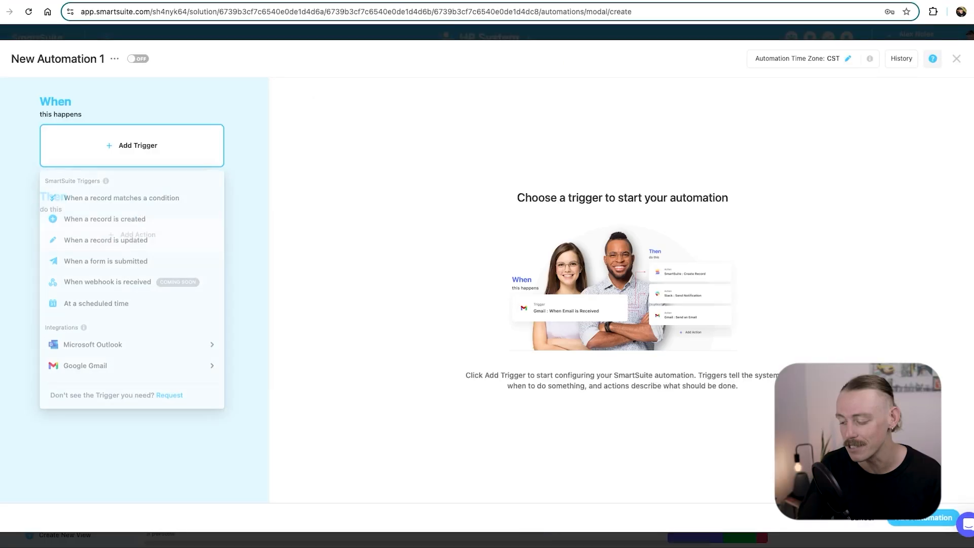
{"action": "left_click", "coordinate": [133, 221]}
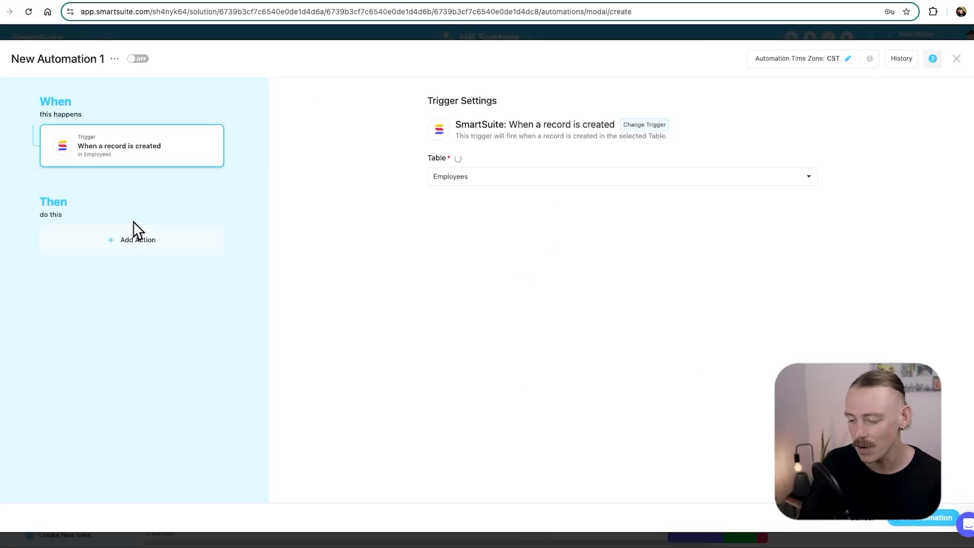
Browse the available actions down to integrations such as Google Drive.
{"action": "left_click", "coordinate": [146, 245]}
{"action": "scroll", "coordinate": [148, 244], "scroll_direction": "down", "scroll_amount": 5}
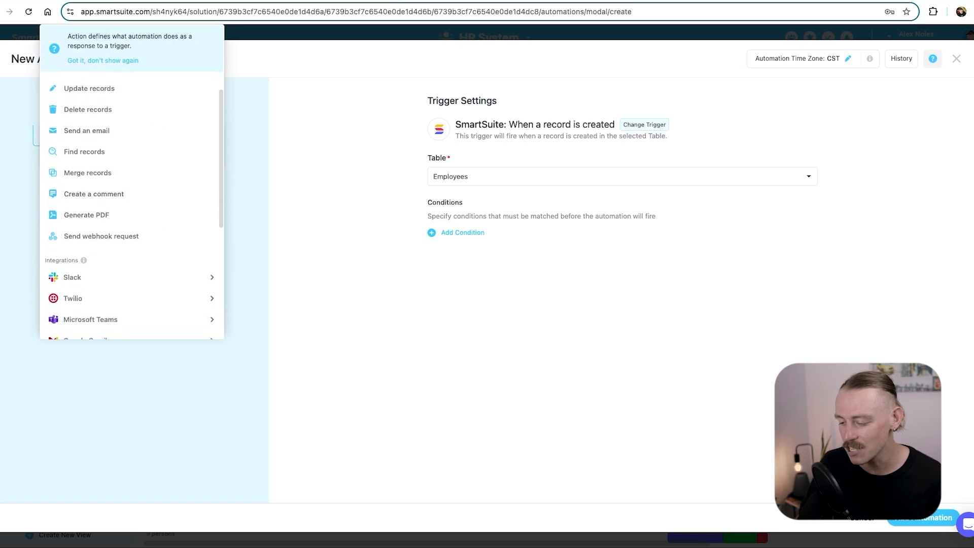
{"action": "mouse_move", "coordinate": [85, 150]}
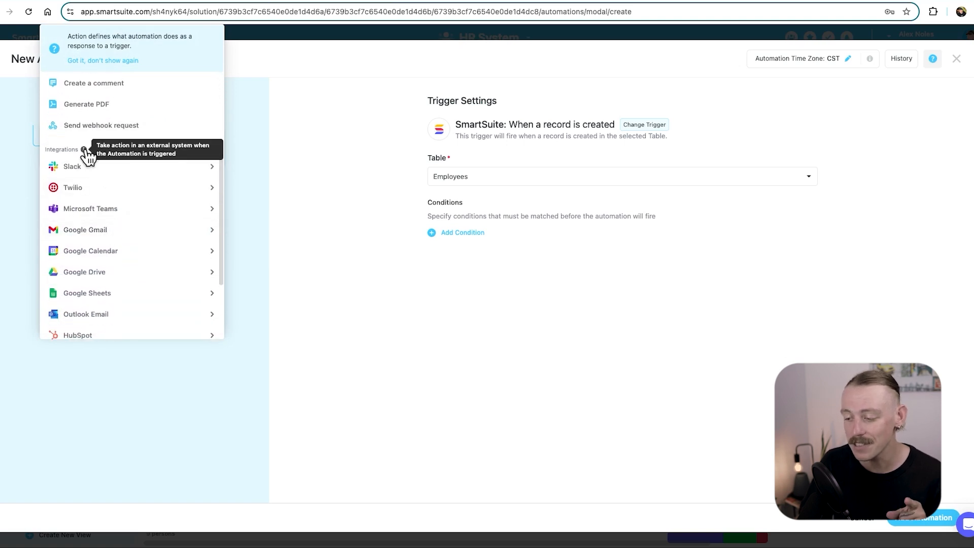
{"action": "scroll", "coordinate": [116, 207], "scroll_direction": "down", "scroll_amount": 1}
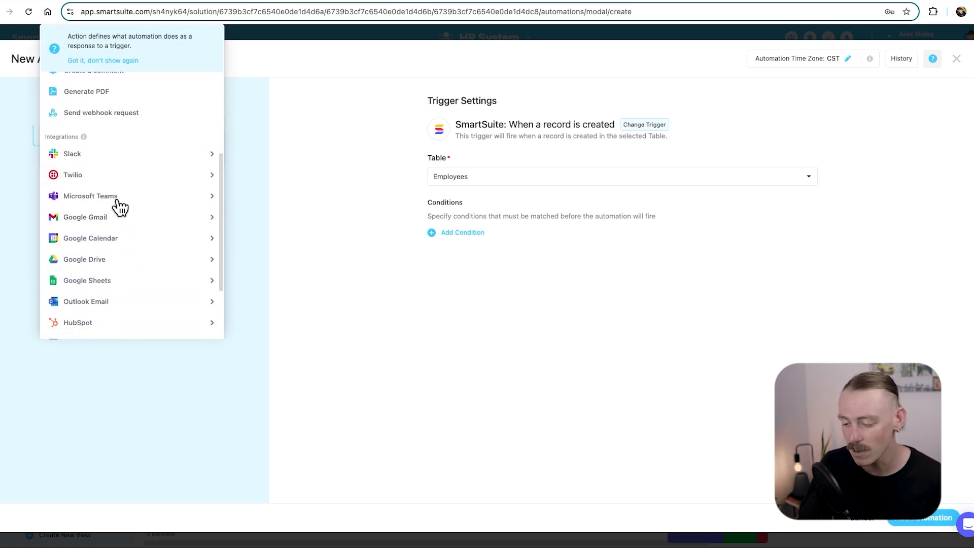
{"action": "mouse_move", "coordinate": [114, 267]}
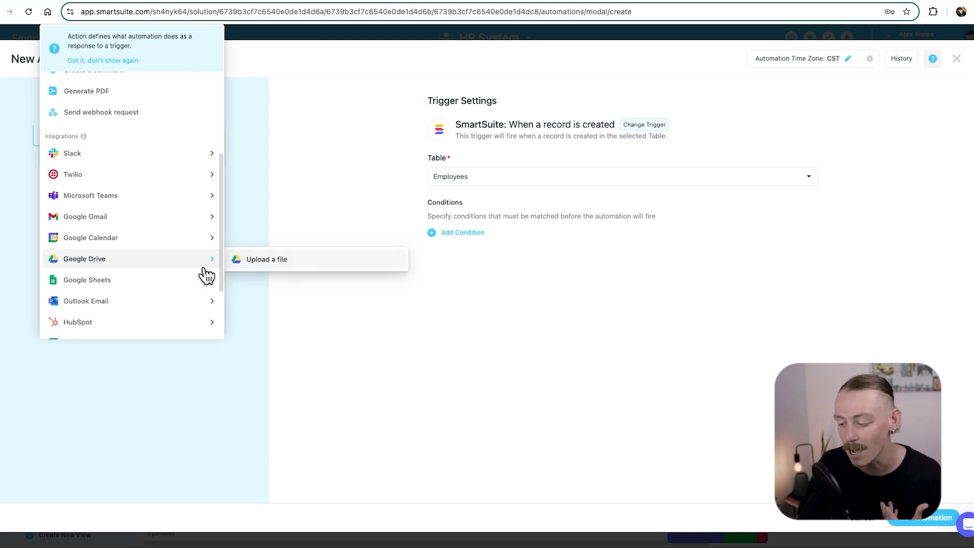
{"action": "mouse_move", "coordinate": [156, 286]}
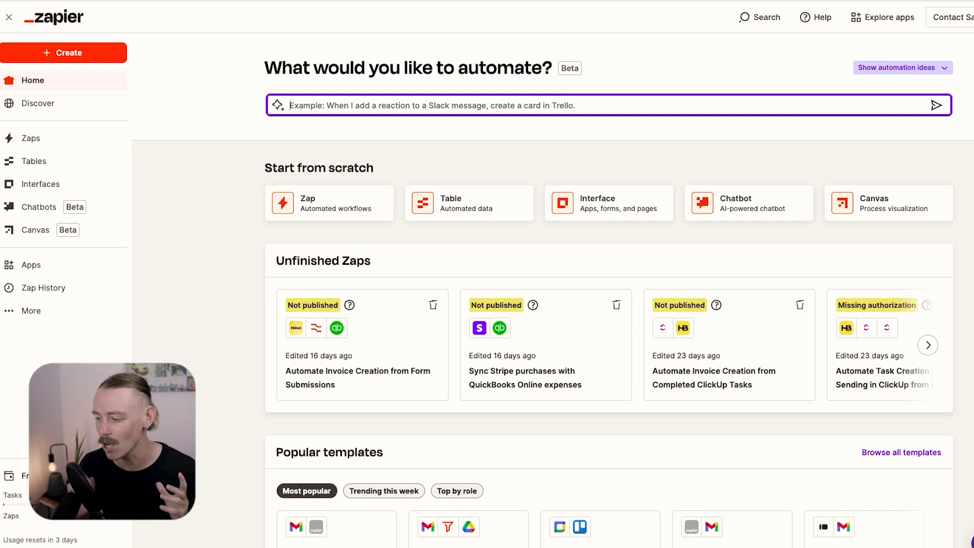
Describe a SmartSuite-to-QuickBooks employee workflow and try the suggested Zap.
{"action": "type", "text": "w"}
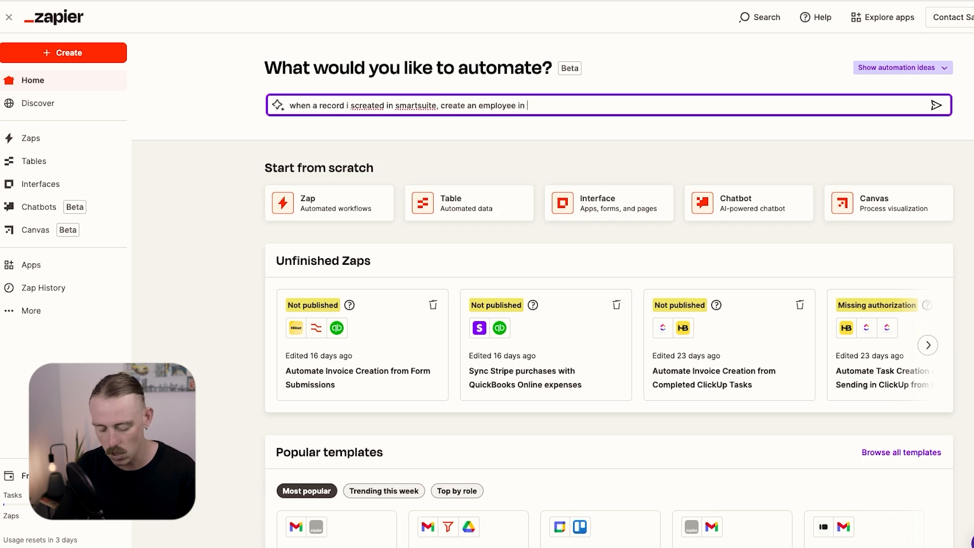
{"action": "type", "text": "books"}
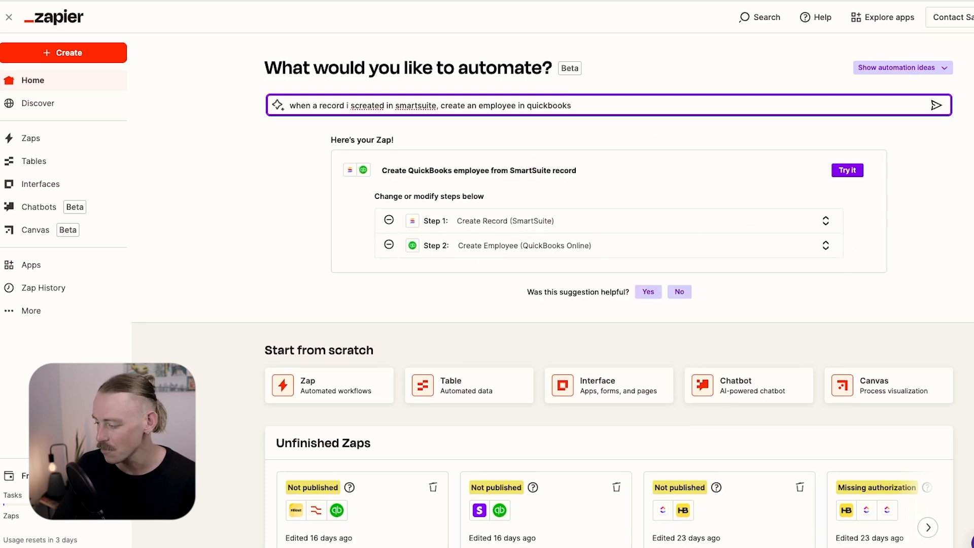
{"action": "left_click", "coordinate": [849, 178]}
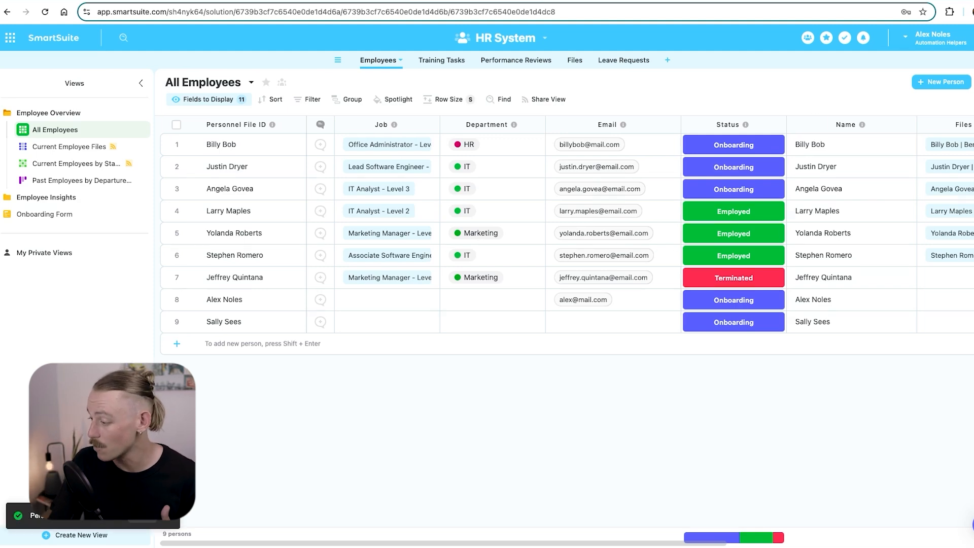
Create a new employee, entering first and last name under Contact Information.
{"action": "left_click", "coordinate": [933, 83]}
{"action": "scroll", "coordinate": [358, 256], "scroll_direction": "down", "scroll_amount": 3}
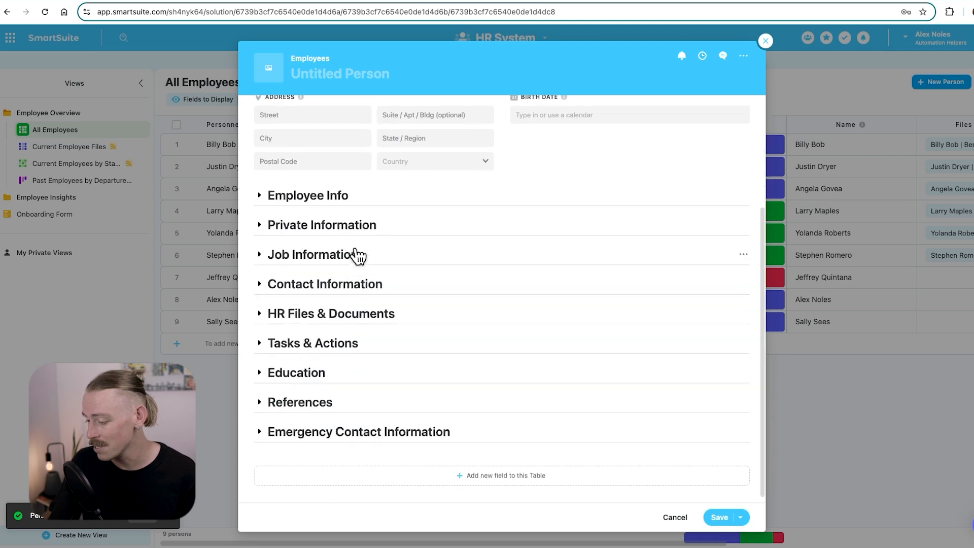
{"action": "left_click", "coordinate": [345, 286]}
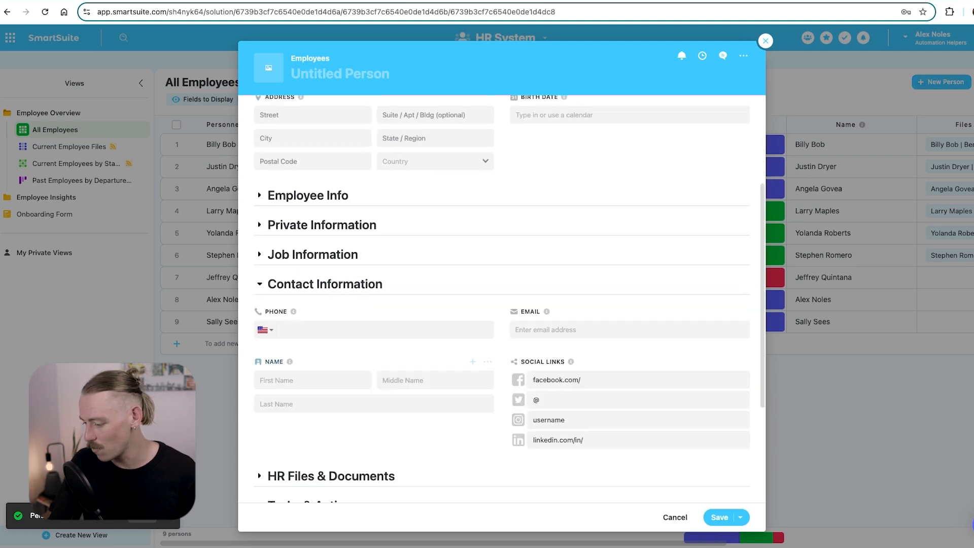
{"action": "left_click", "coordinate": [316, 380]}
{"action": "type", "text": "Marky"}
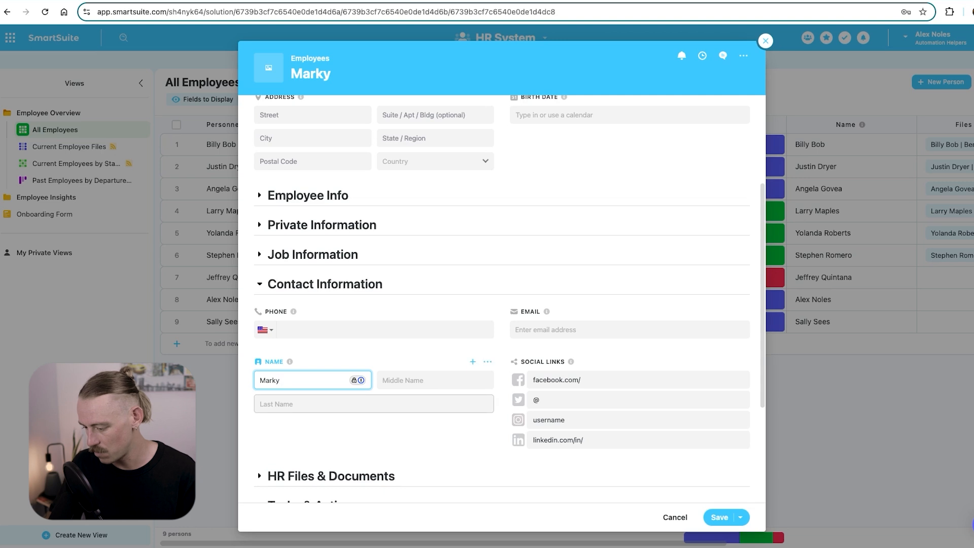
{"action": "left_click", "coordinate": [317, 404]}
{"action": "type", "text": "Mark"}
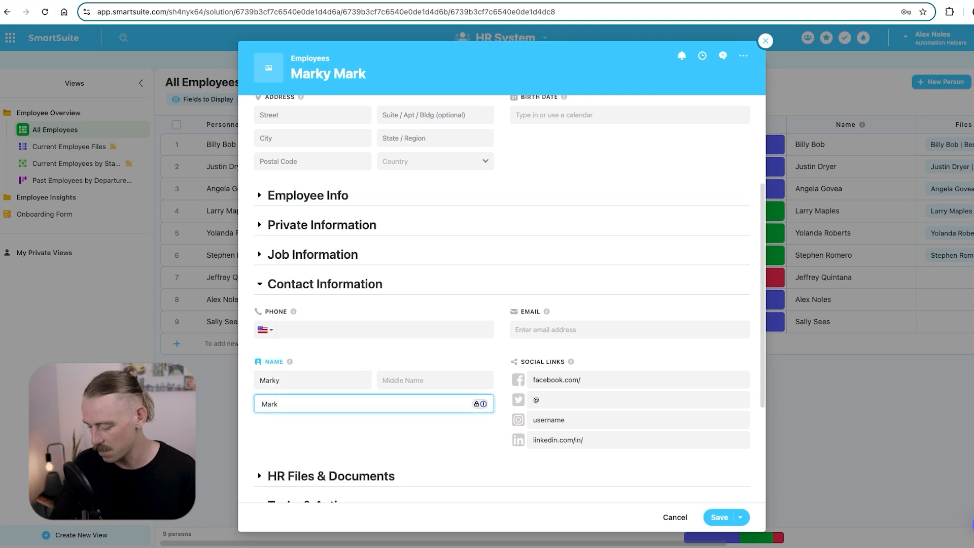
{"action": "left_click", "coordinate": [719, 517]}
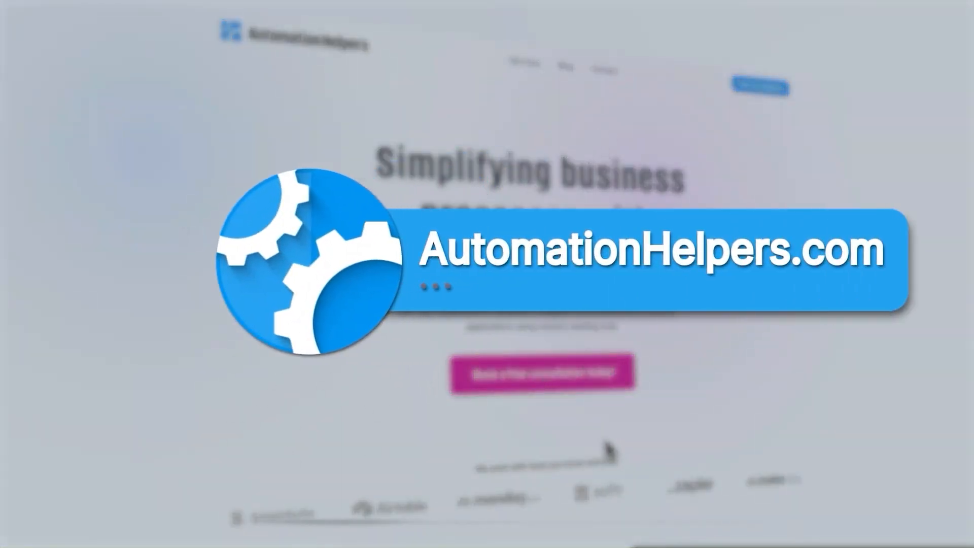
Open the free consultation booking page on AutomationHelpers.com.
{"action": "left_click", "coordinate": [606, 386]}
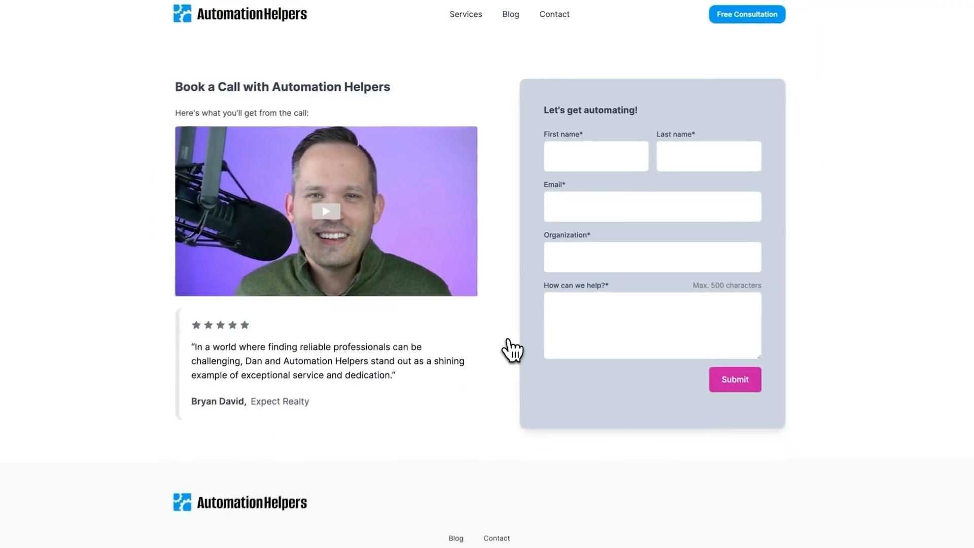